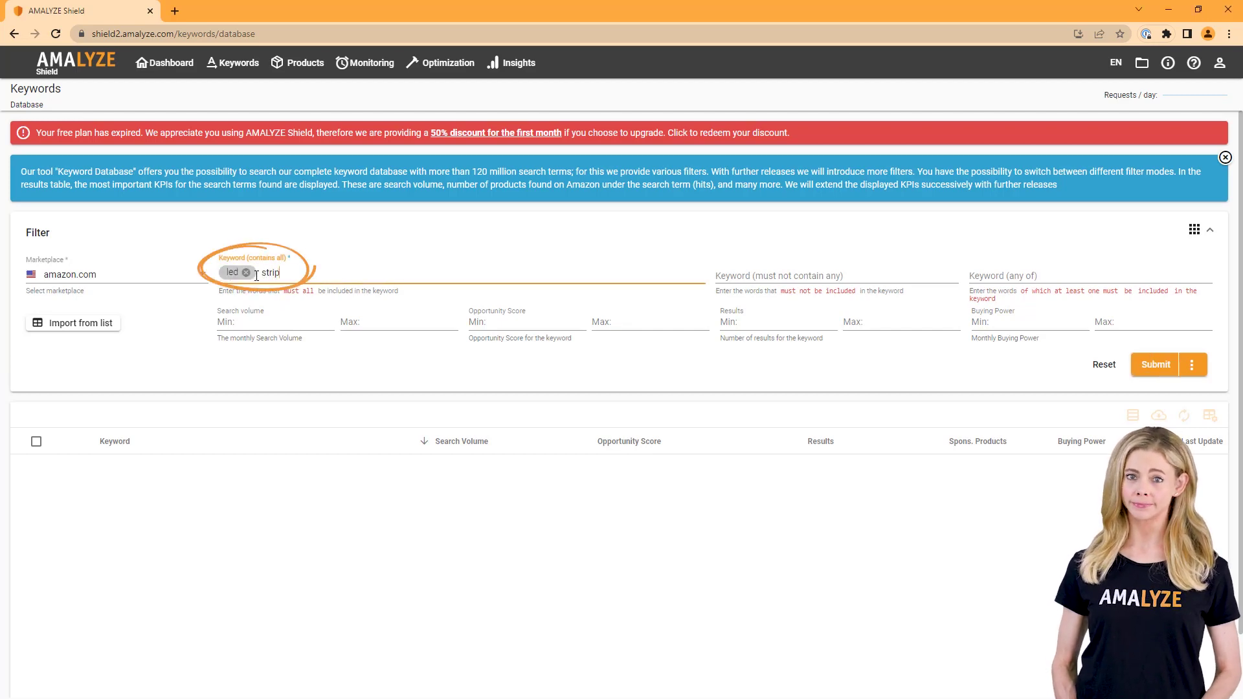
Search keywords containing led and strip, then tick led strip lights, led light strip and led strip
left_click(1161, 366)
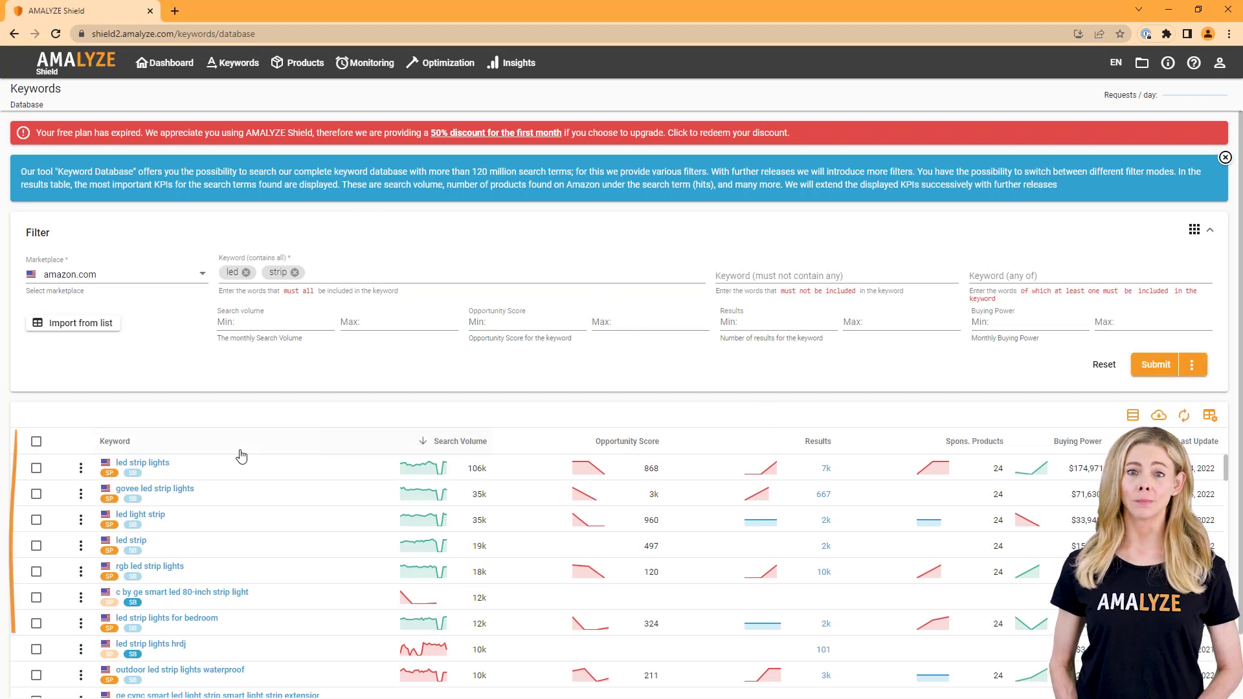
scroll(235, 437, "down", 1)
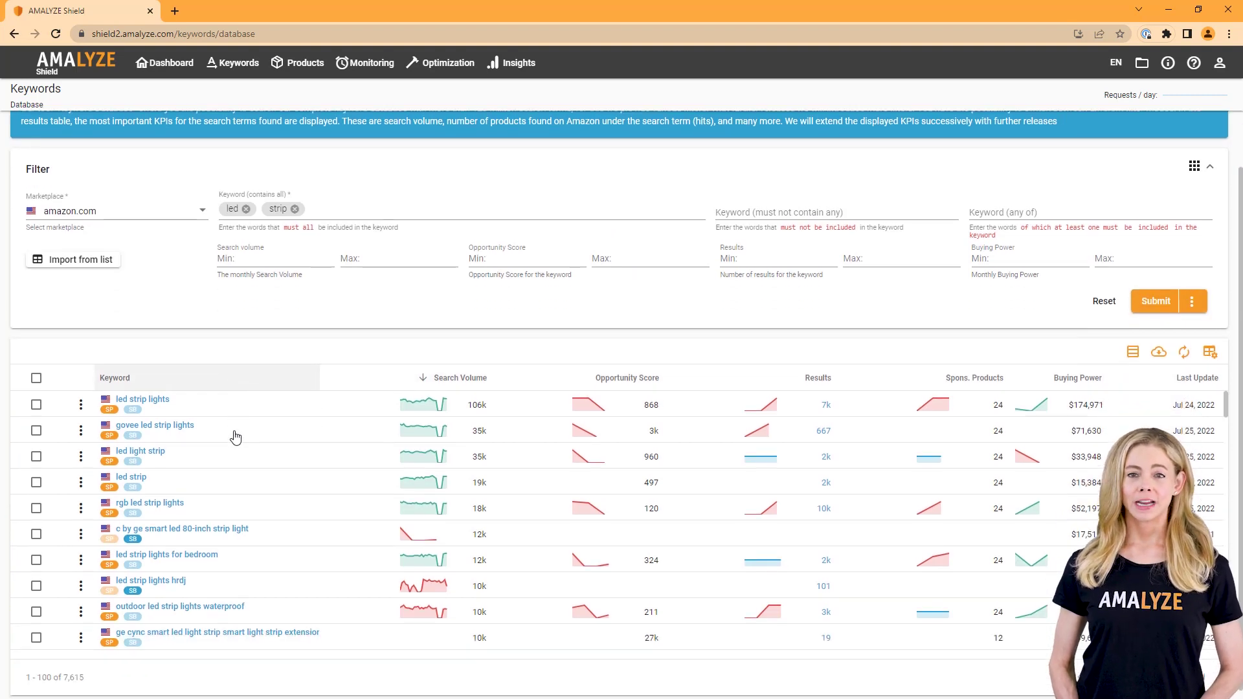
left_click(36, 404)
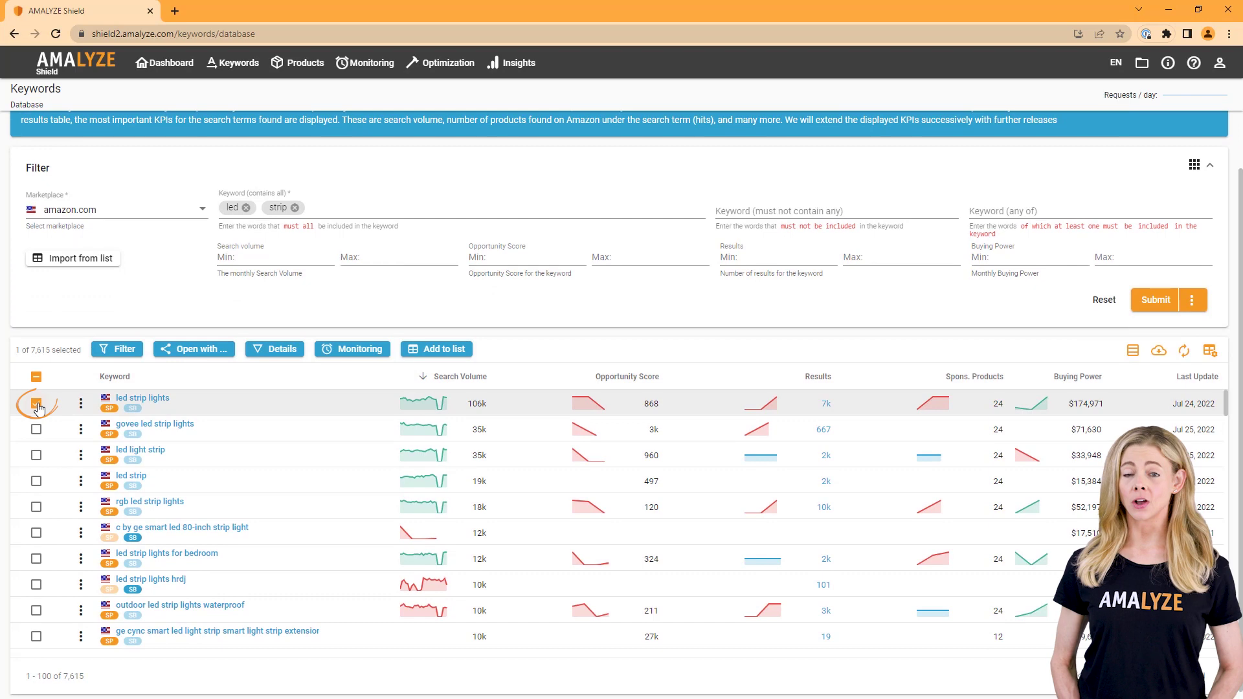
left_click(37, 456)
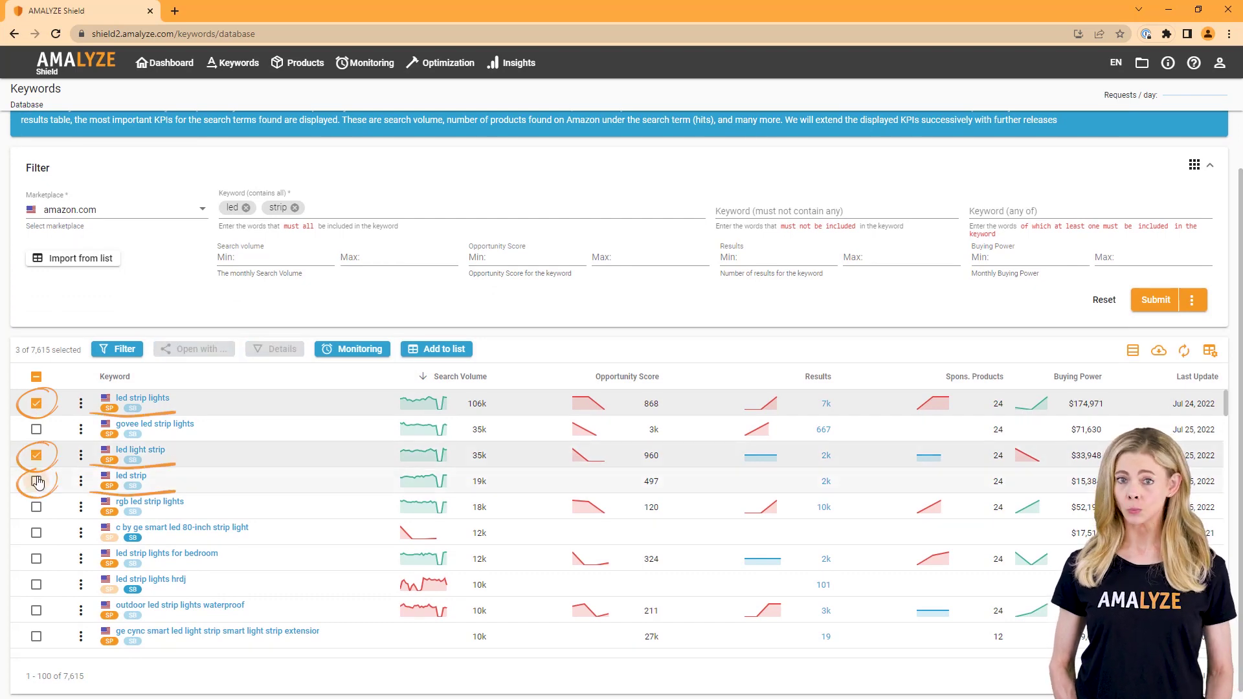
left_click(36, 482)
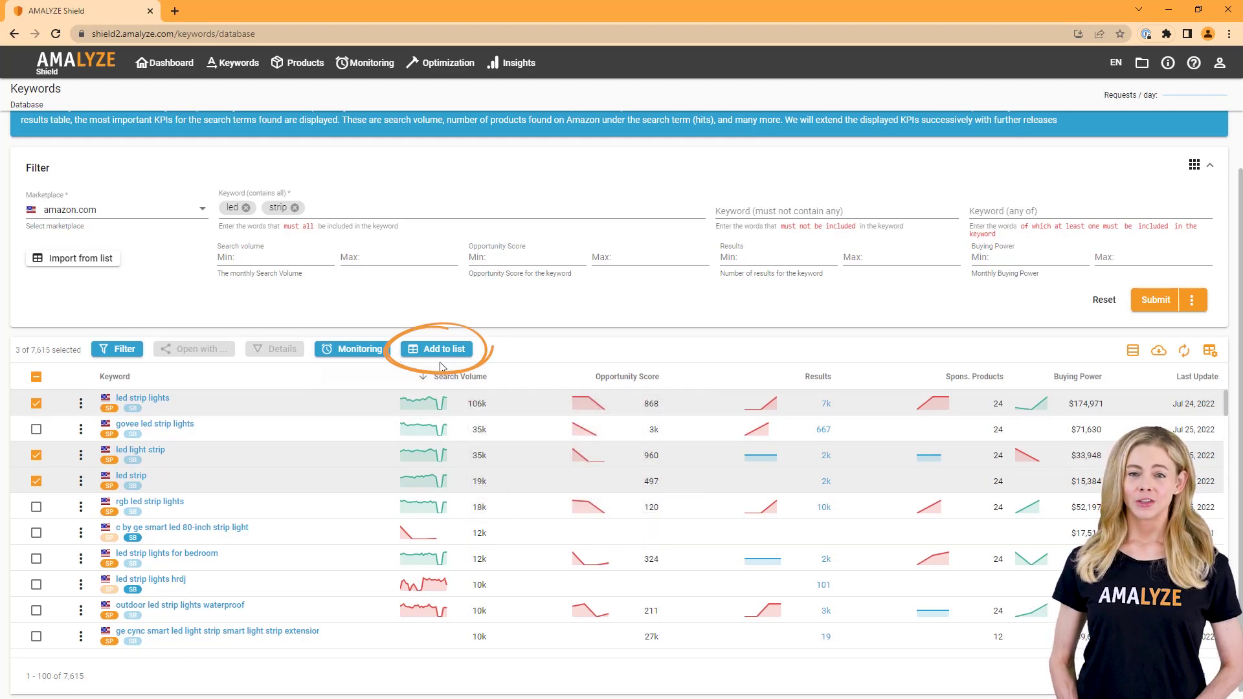
Select all 400 led strip keywords across results pages 1 to 4
left_click(36, 378)
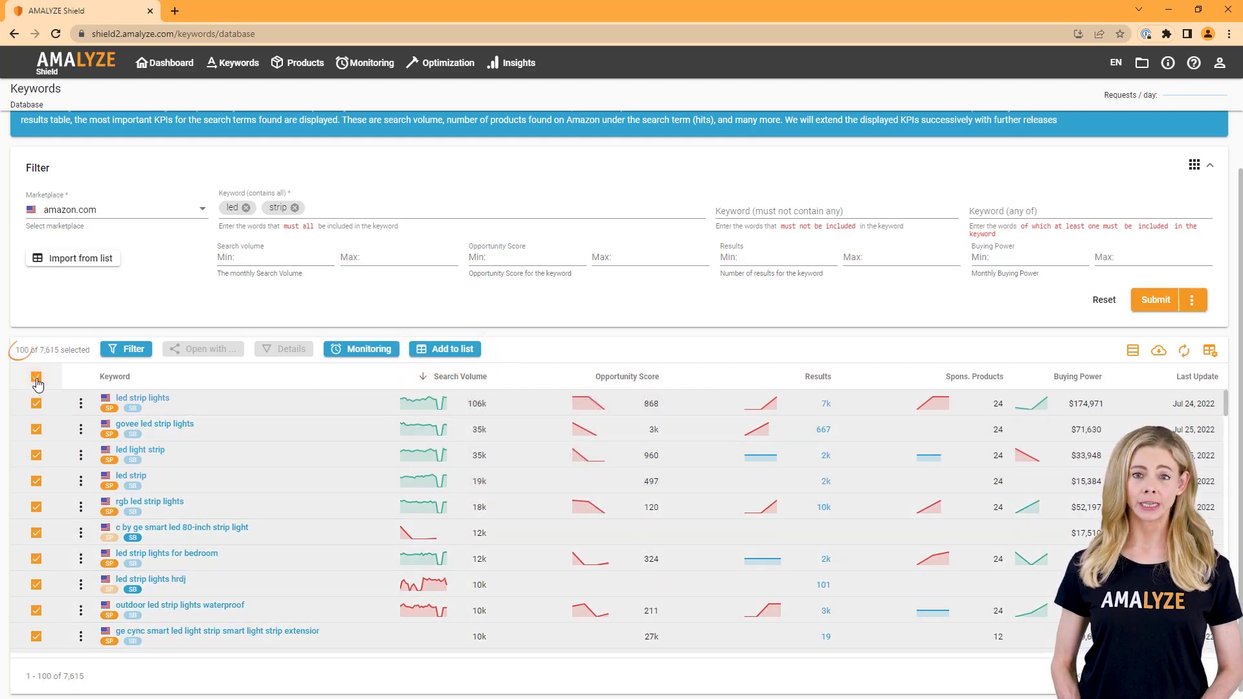
left_click(37, 378)
left_click(1181, 678)
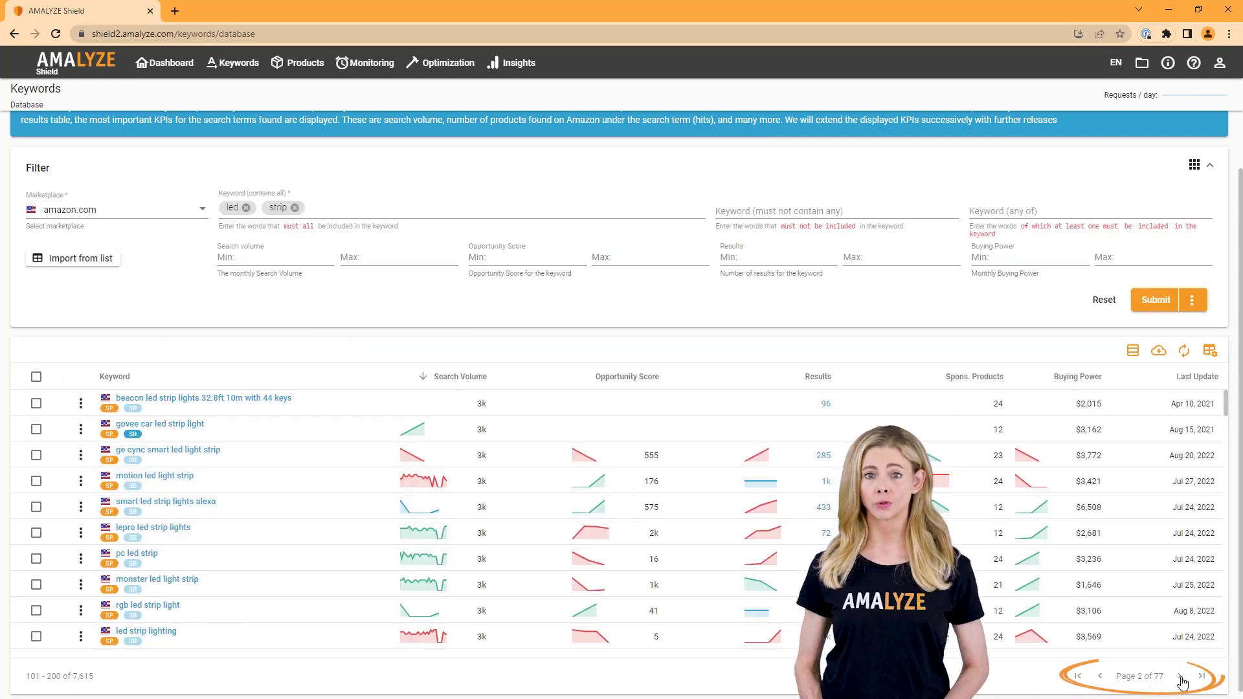
left_click(1180, 678)
left_click(1181, 677)
left_click(35, 379)
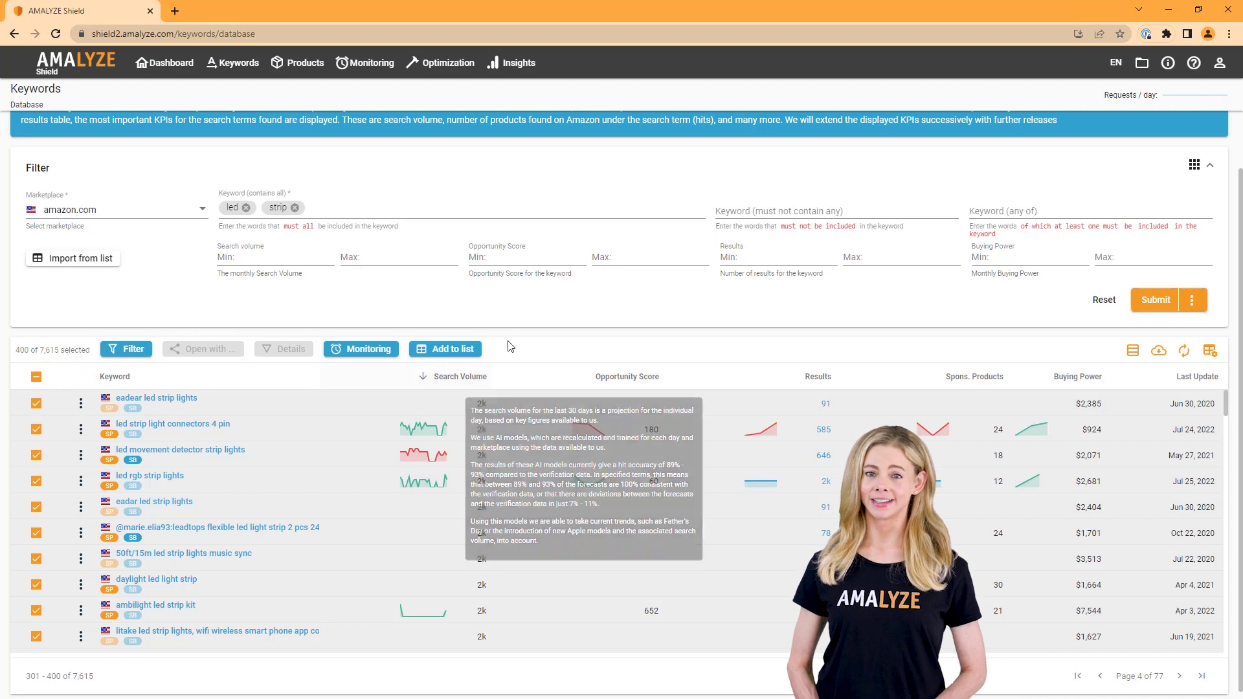
left_click(462, 354)
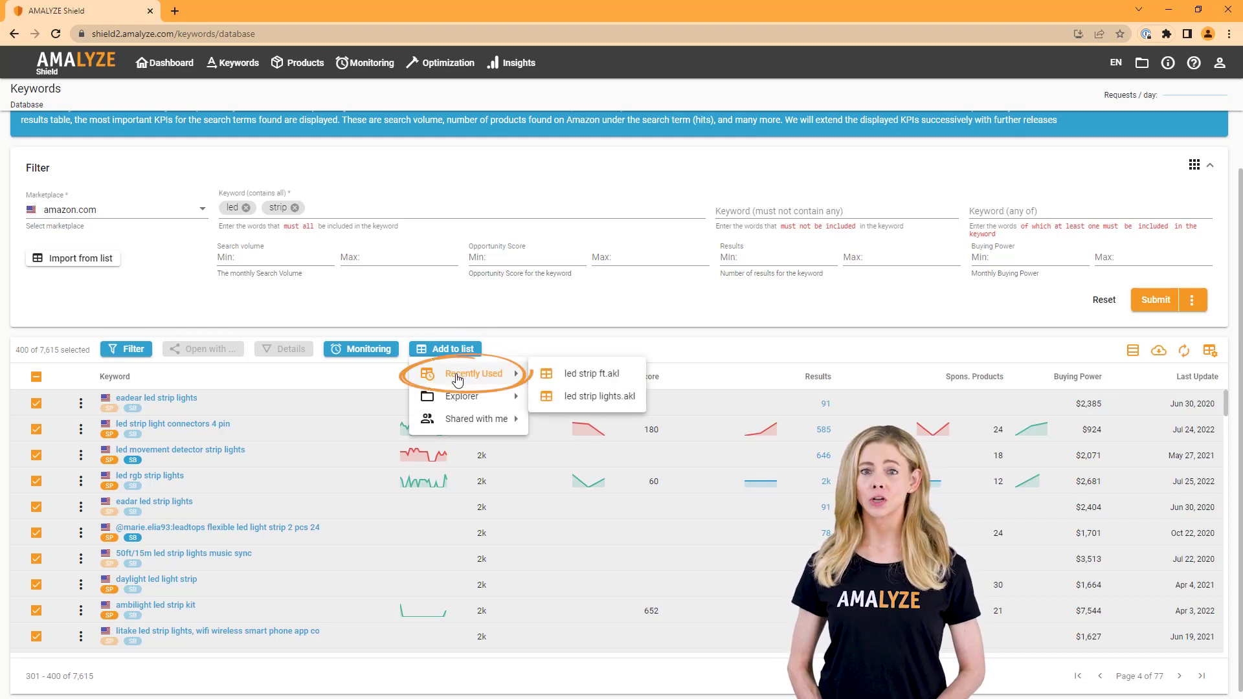
Save the 400 selected keywords to a new Explorer keyword list named 'led strip new'
mouse_move(459, 398)
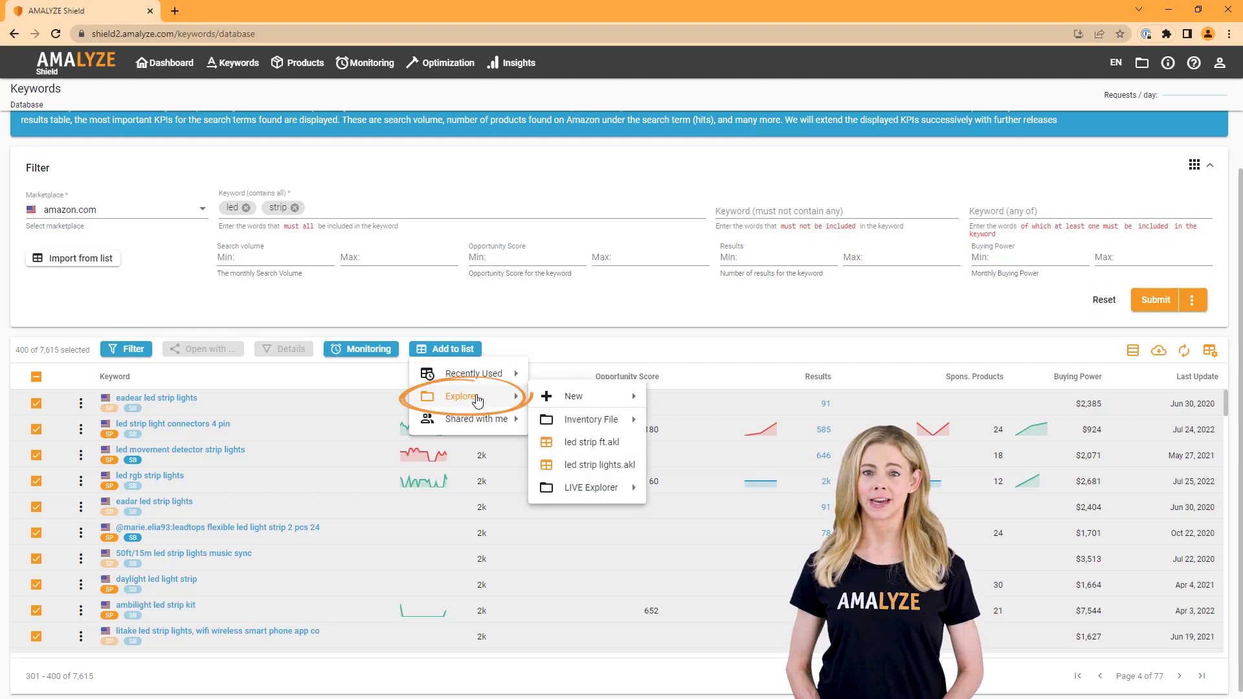
mouse_move(562, 400)
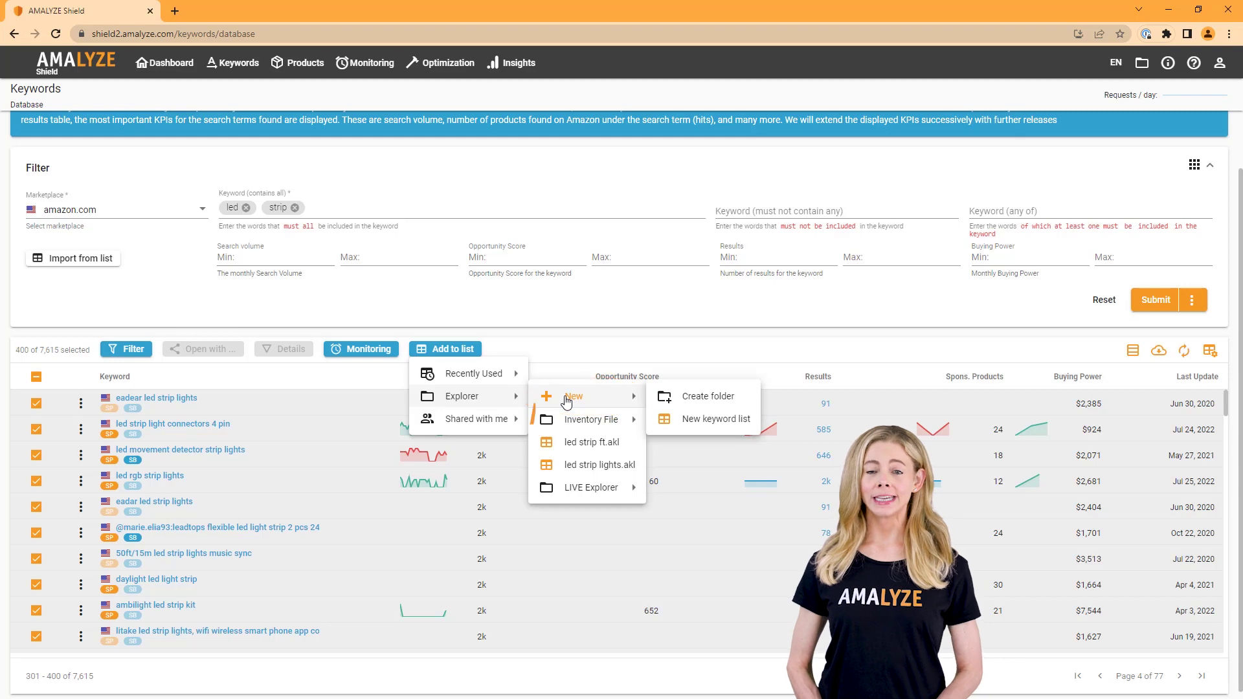
mouse_move(570, 421)
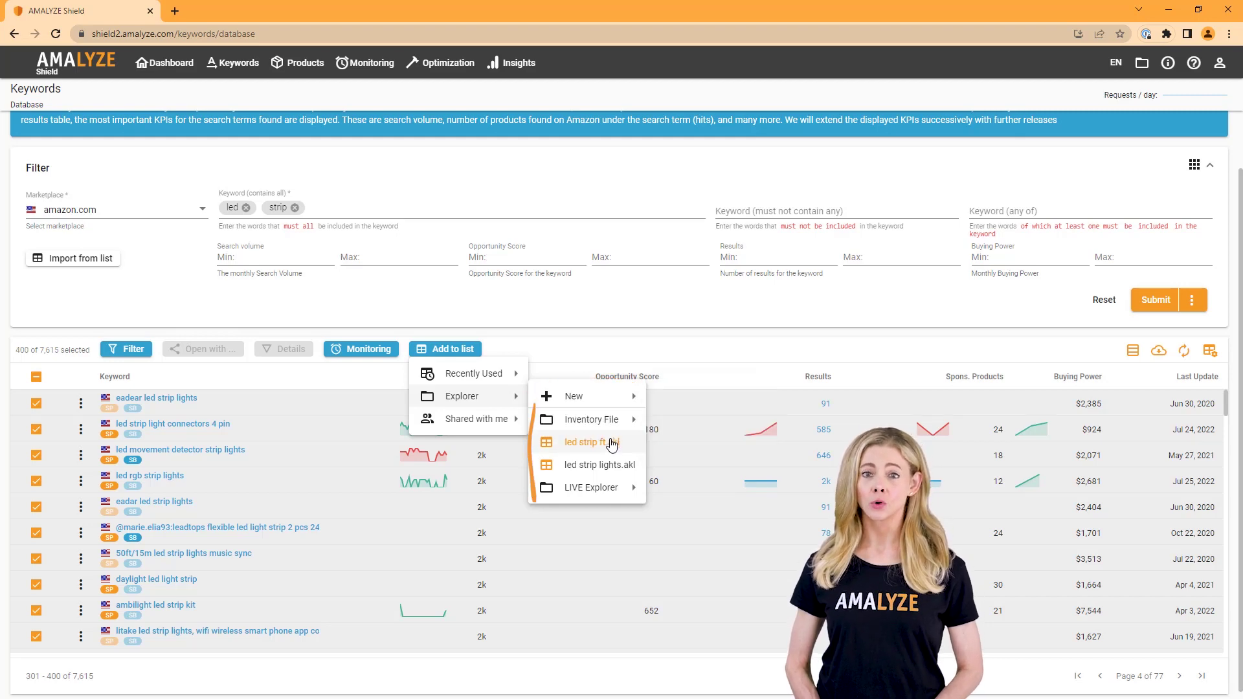
mouse_move(602, 490)
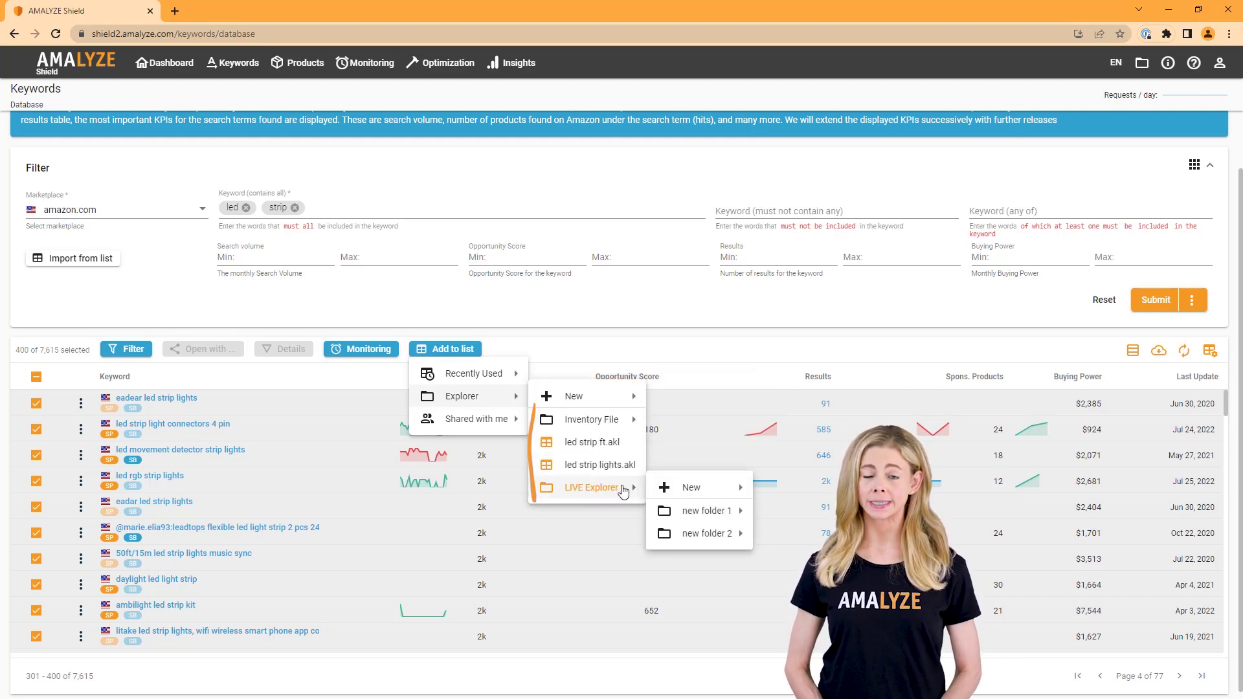
mouse_move(709, 511)
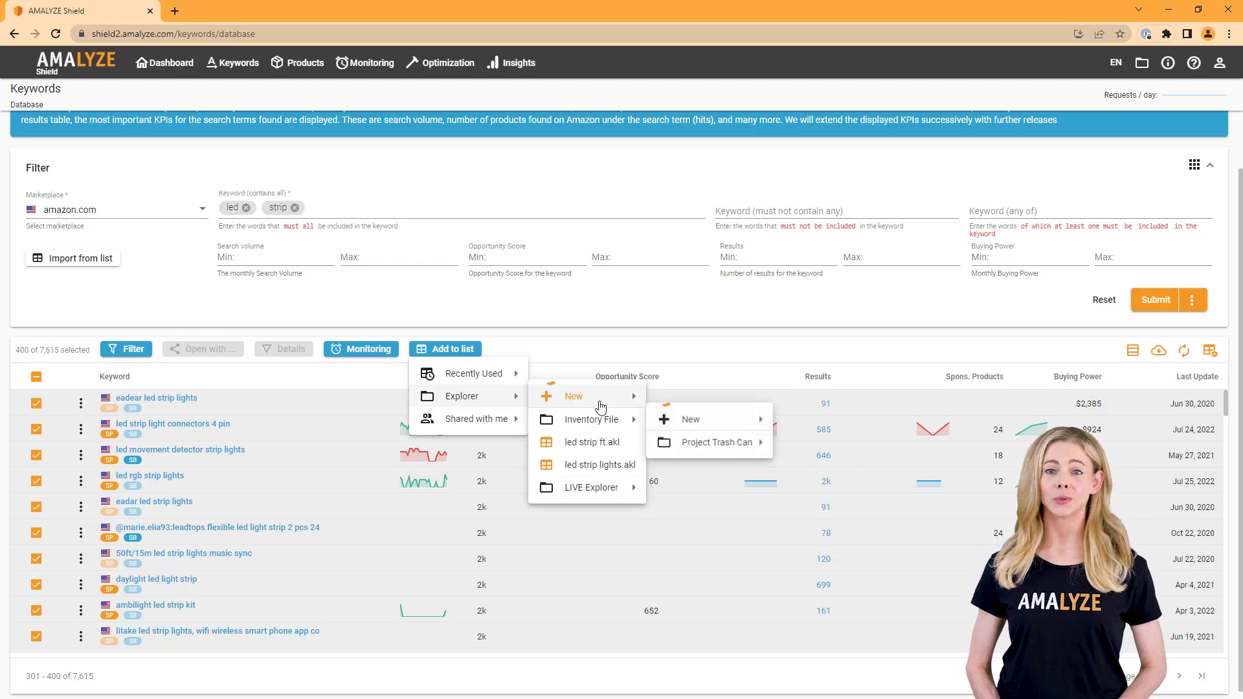
left_click(680, 419)
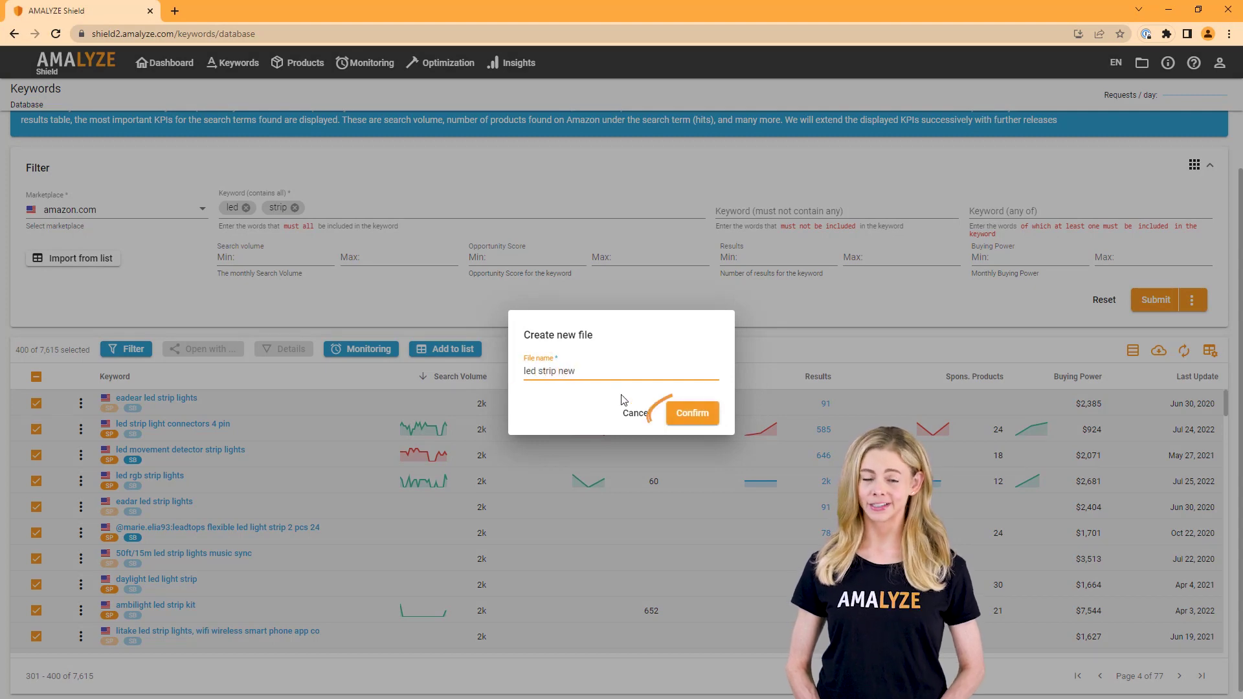
type("led strip new")
left_click(685, 418)
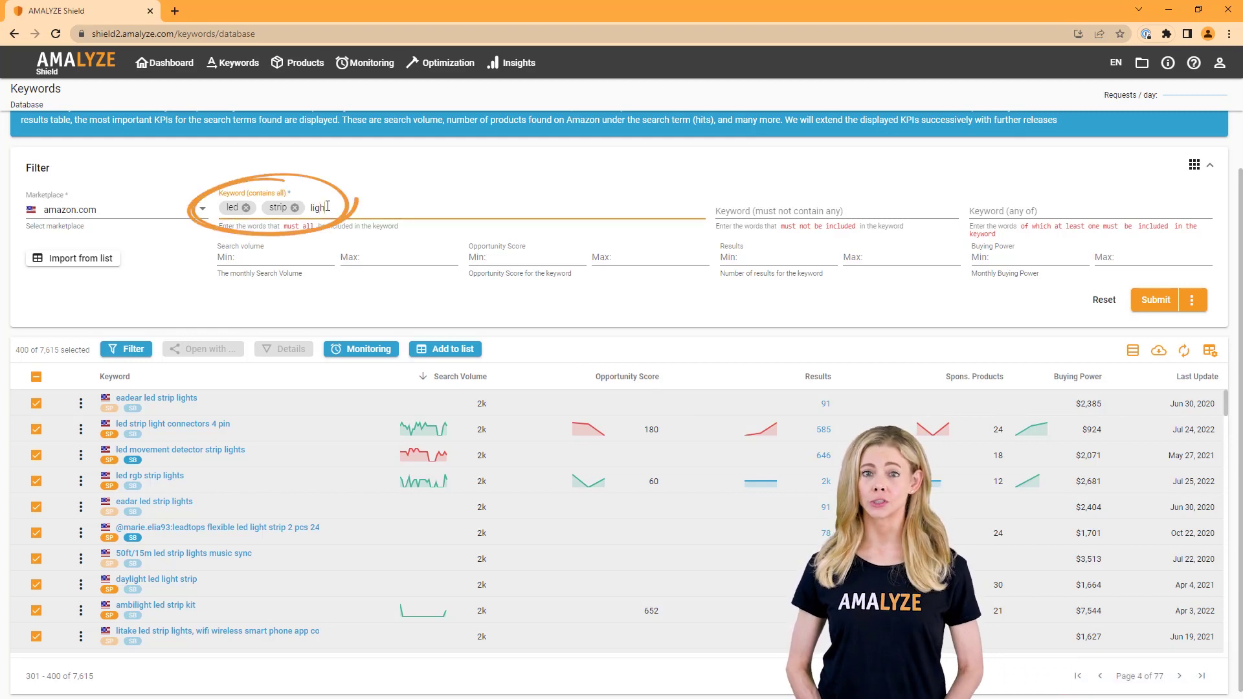
Rerun the search also requiring lights and add the first 100 results to led strip new.akl
left_click(1146, 302)
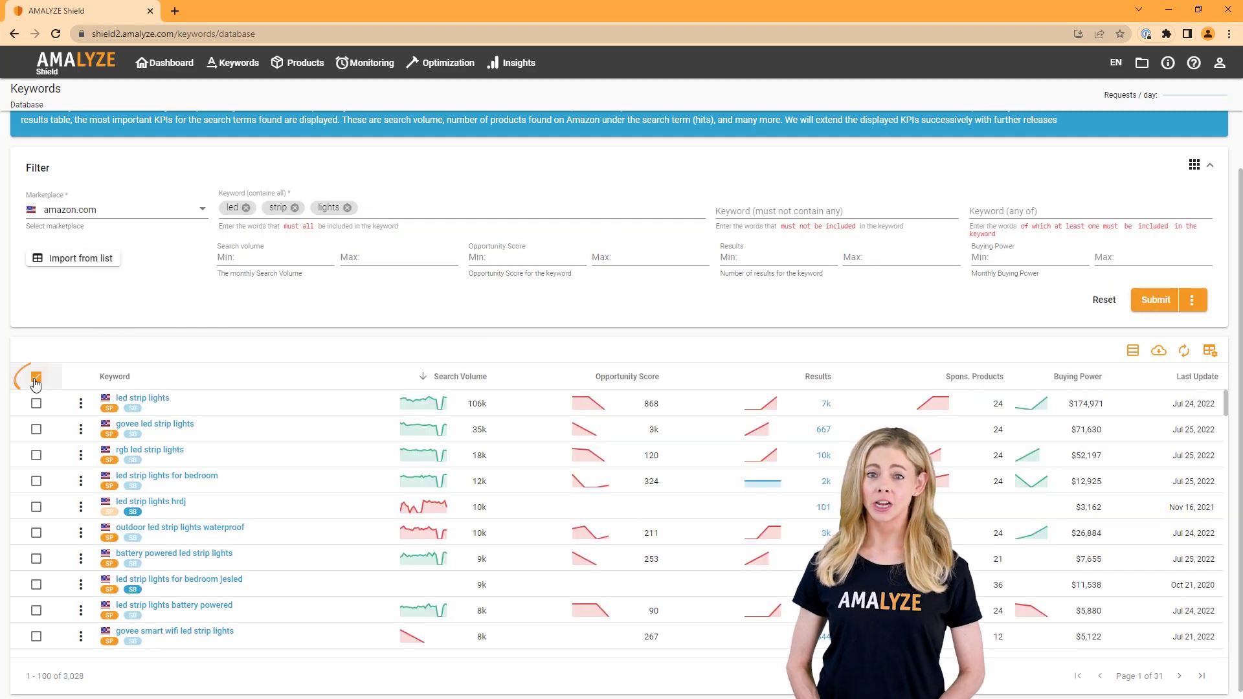
left_click(36, 378)
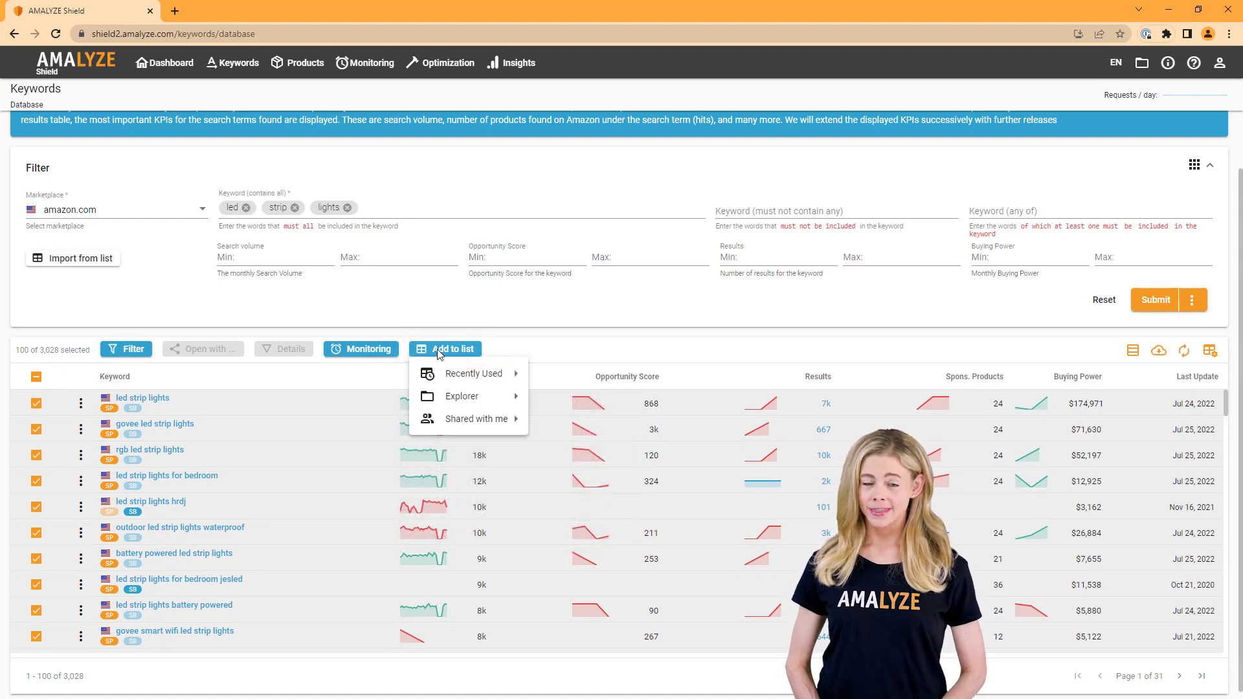
mouse_move(467, 374)
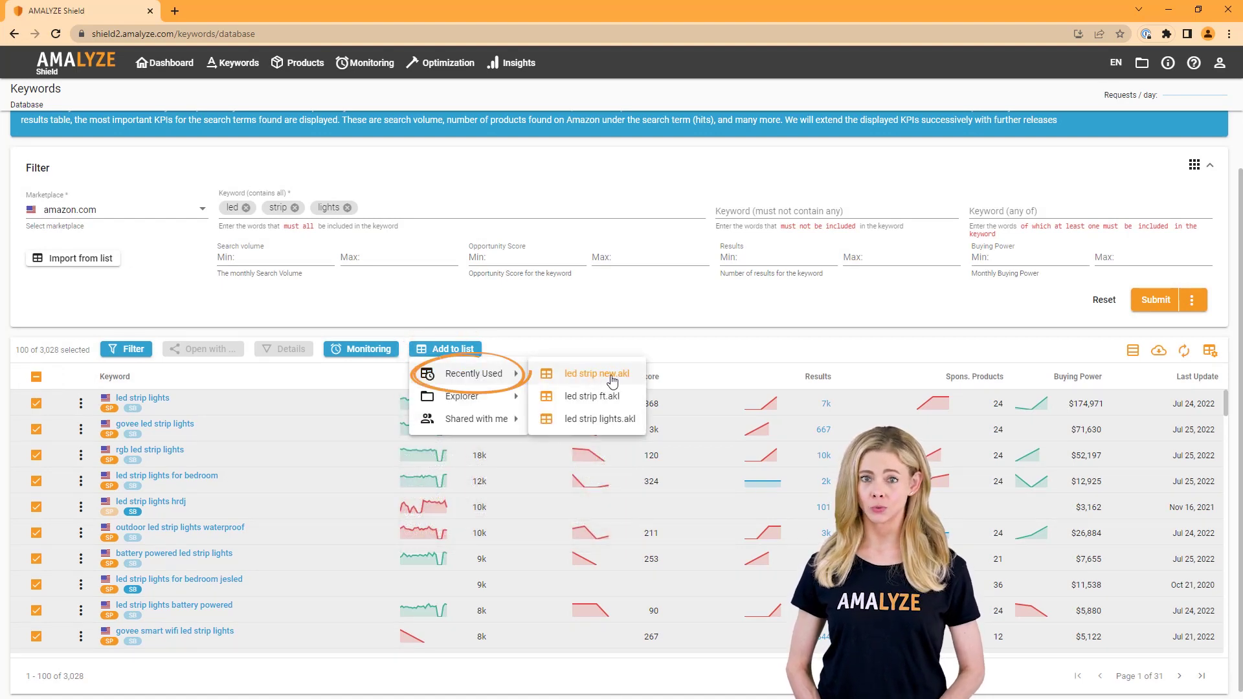
mouse_move(472, 396)
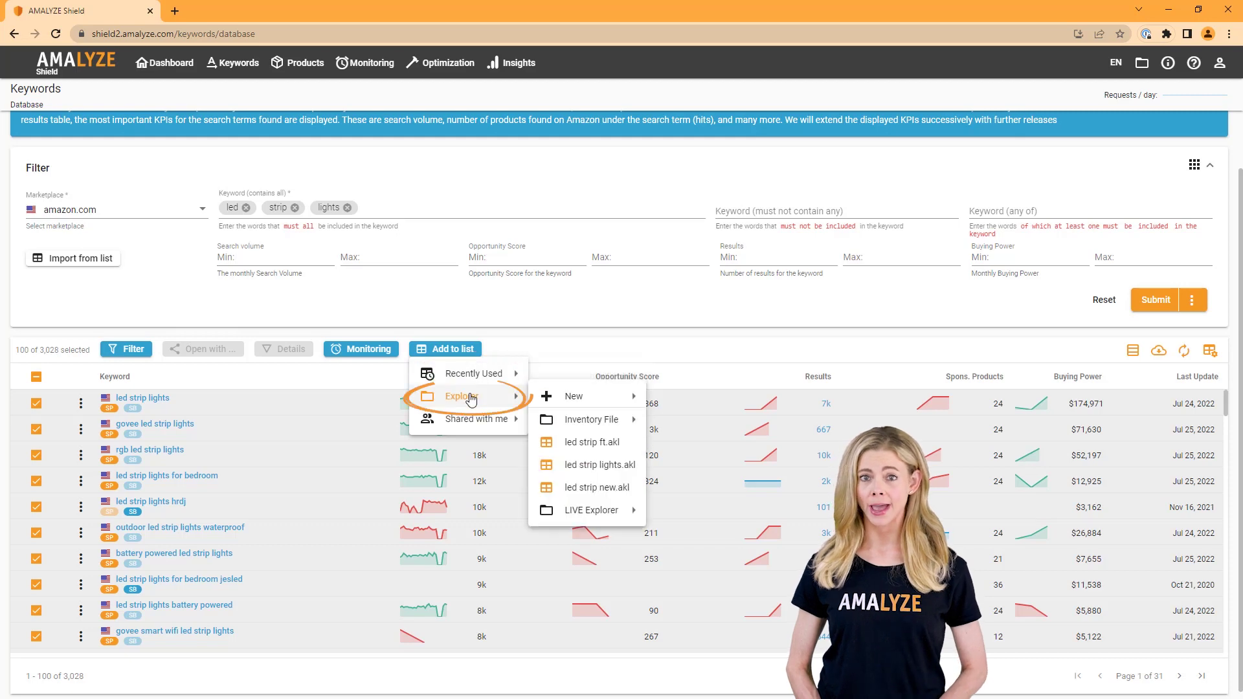
left_click(592, 494)
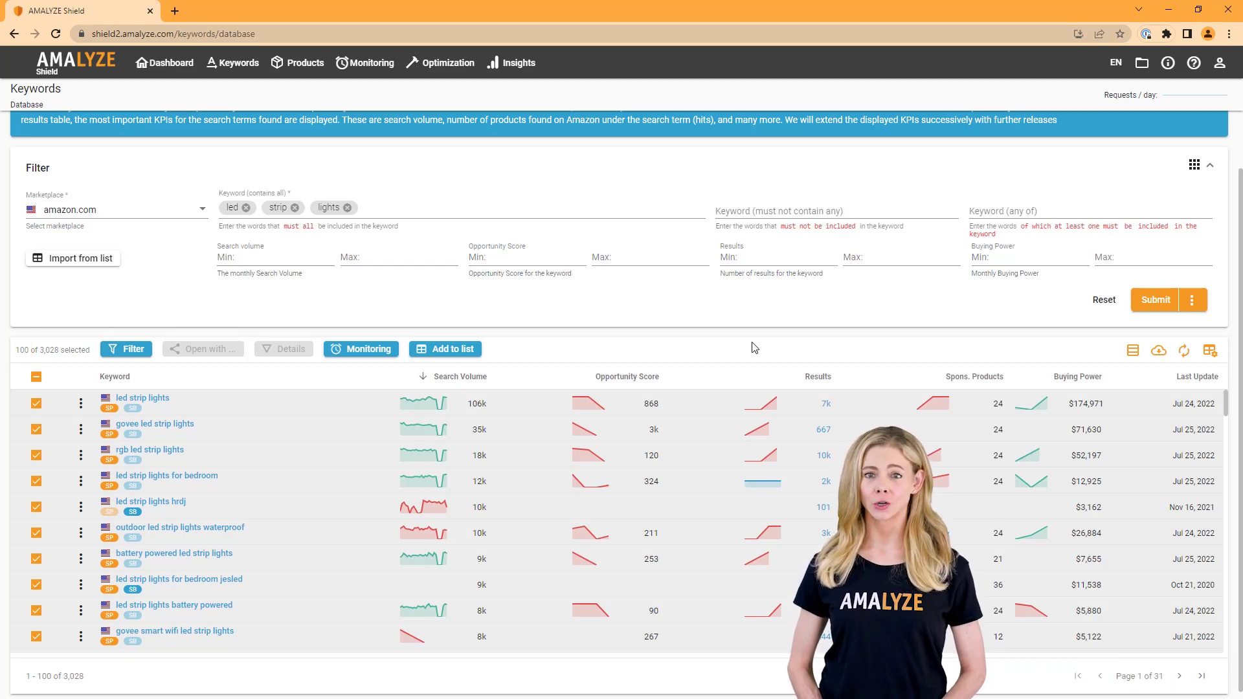
Open led strip new.akl, clear cells A11 and A14, and remove the duplicate keywords
left_click(1144, 65)
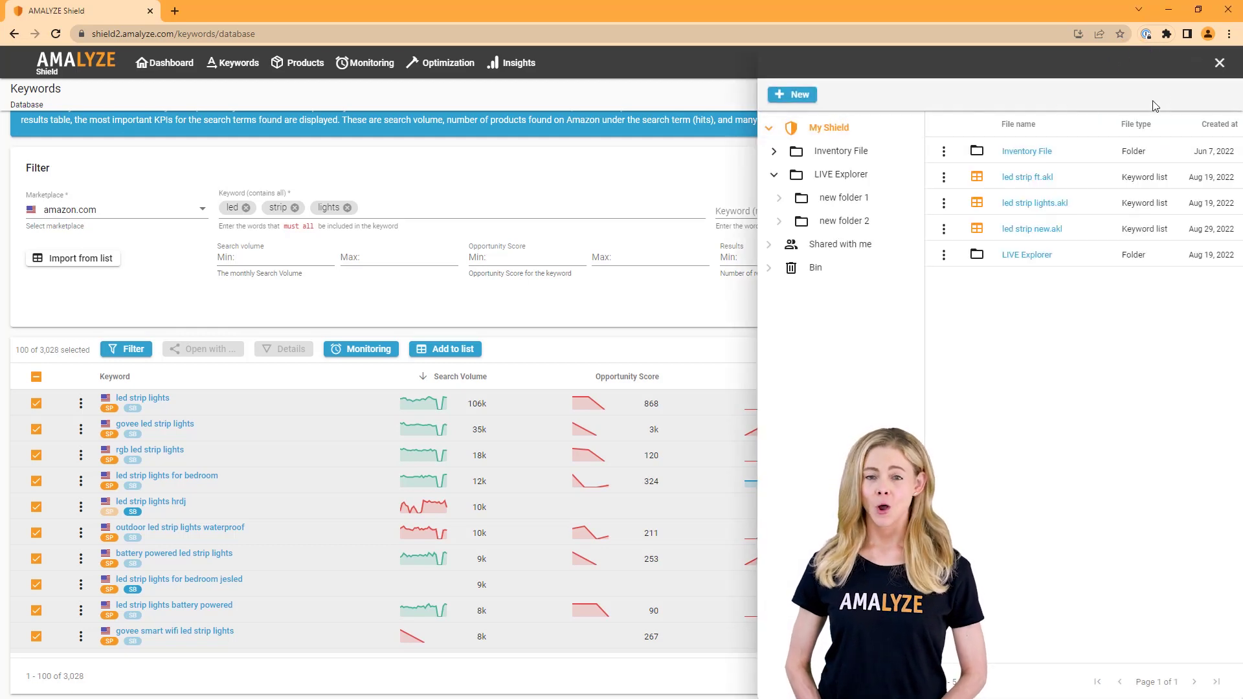
left_click(1034, 229)
double_click(114, 185)
left_click(231, 412)
key("Delete")
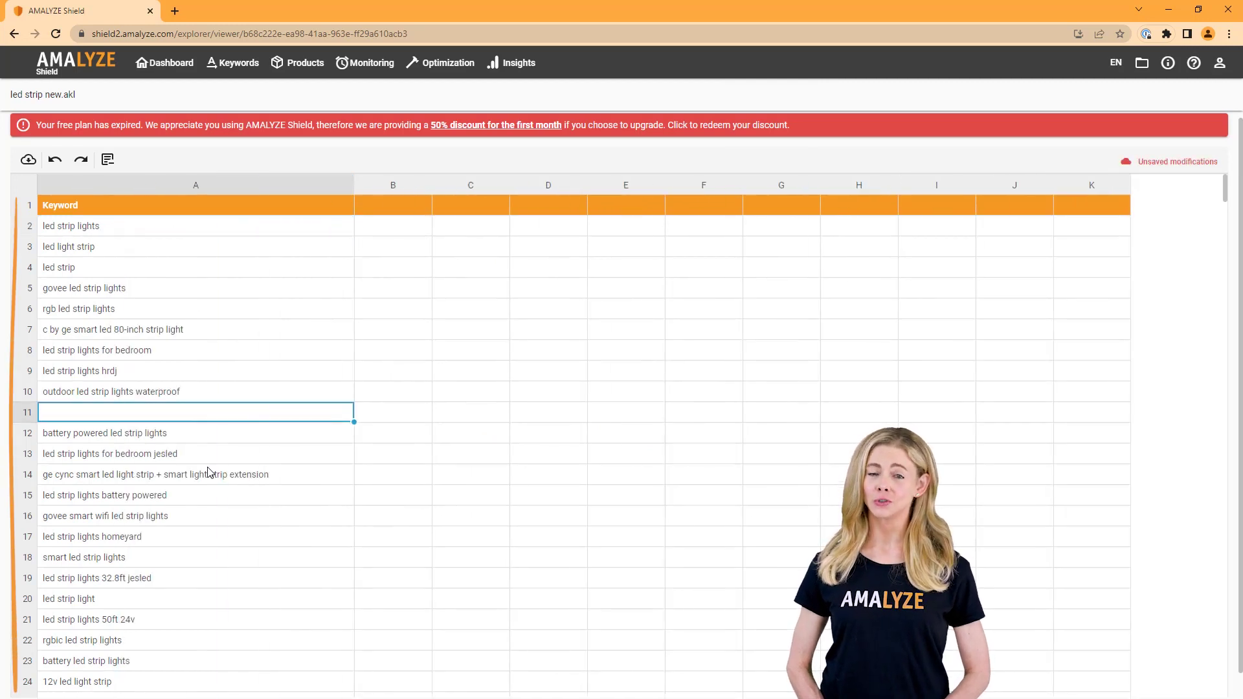
left_click(208, 475)
key("Delete")
left_click(108, 160)
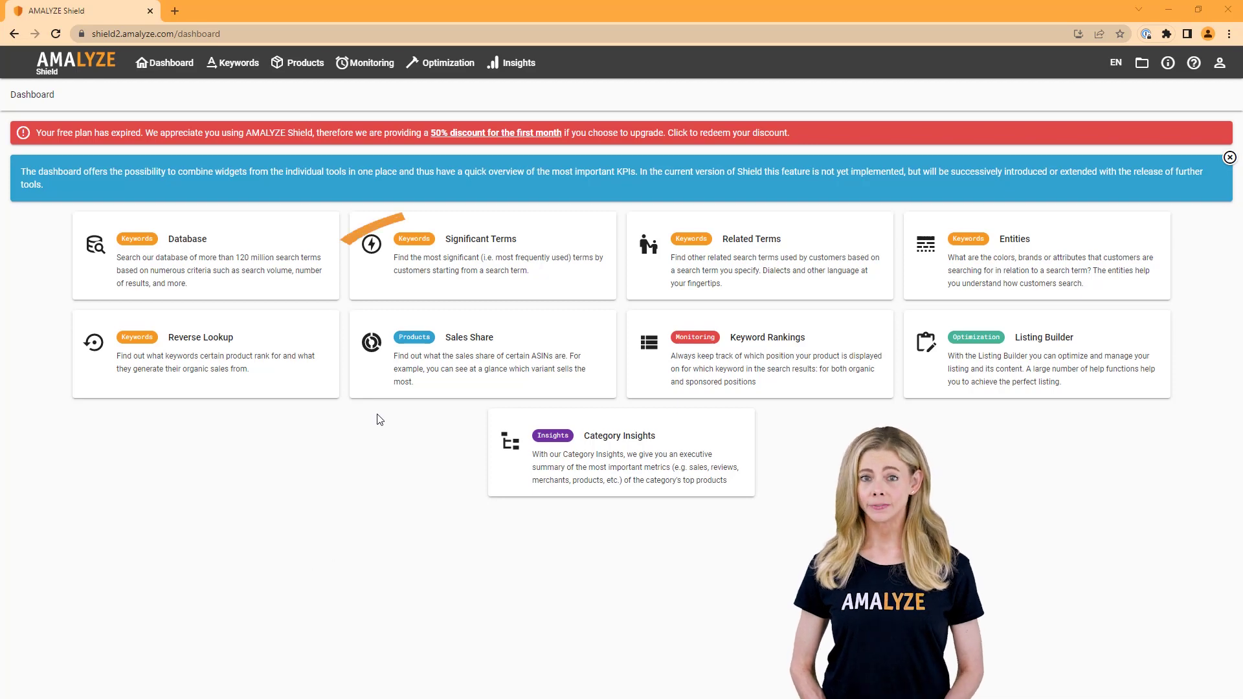
In Significant Terms, clear the old filter, import led strip new.akl and submit its 398 keywords
left_click(495, 250)
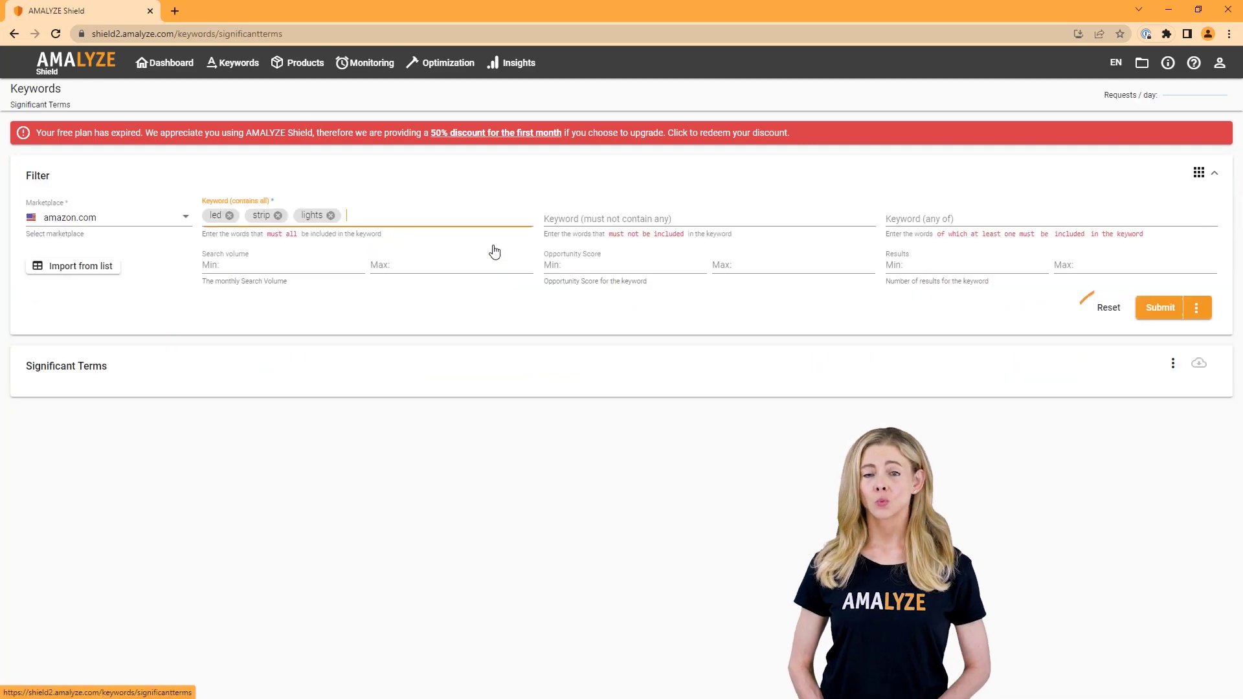
left_click(1111, 309)
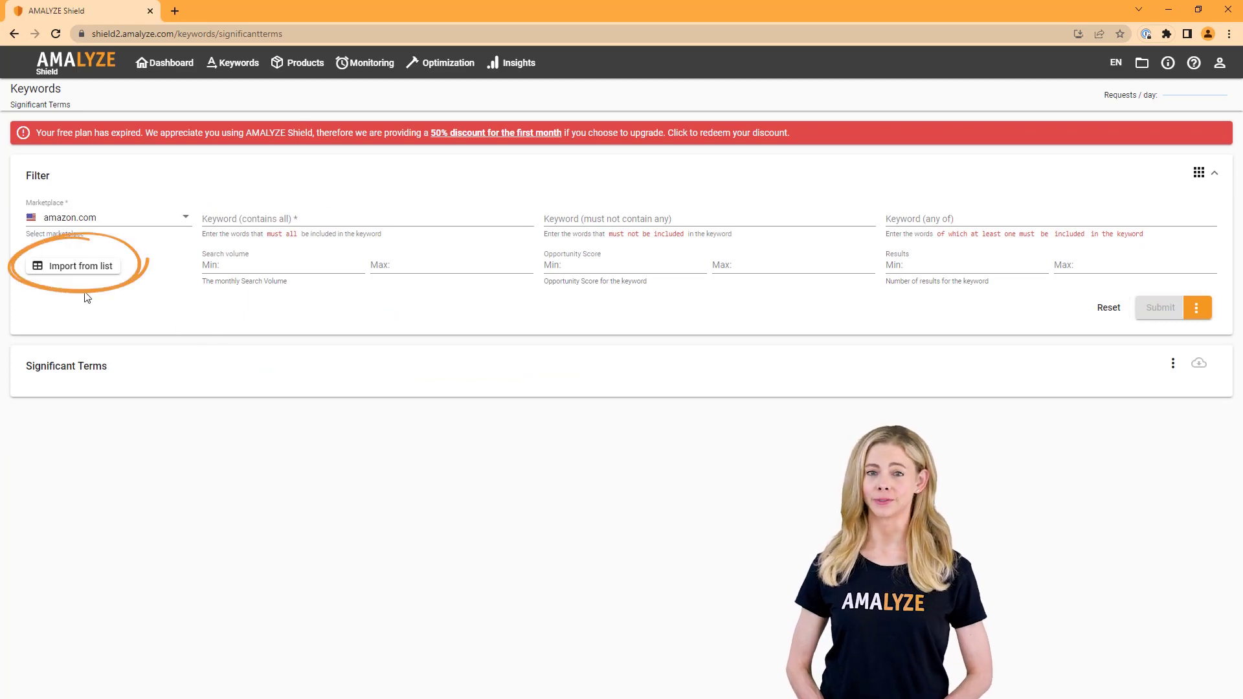
left_click(86, 269)
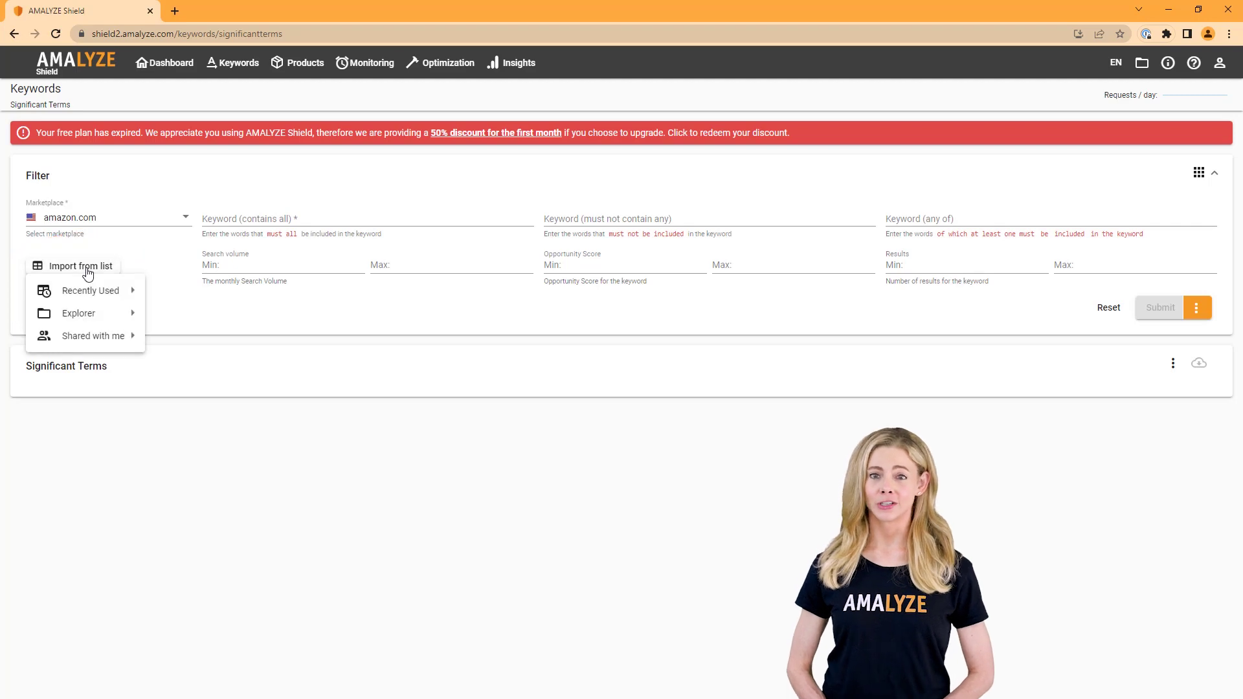
mouse_move(87, 293)
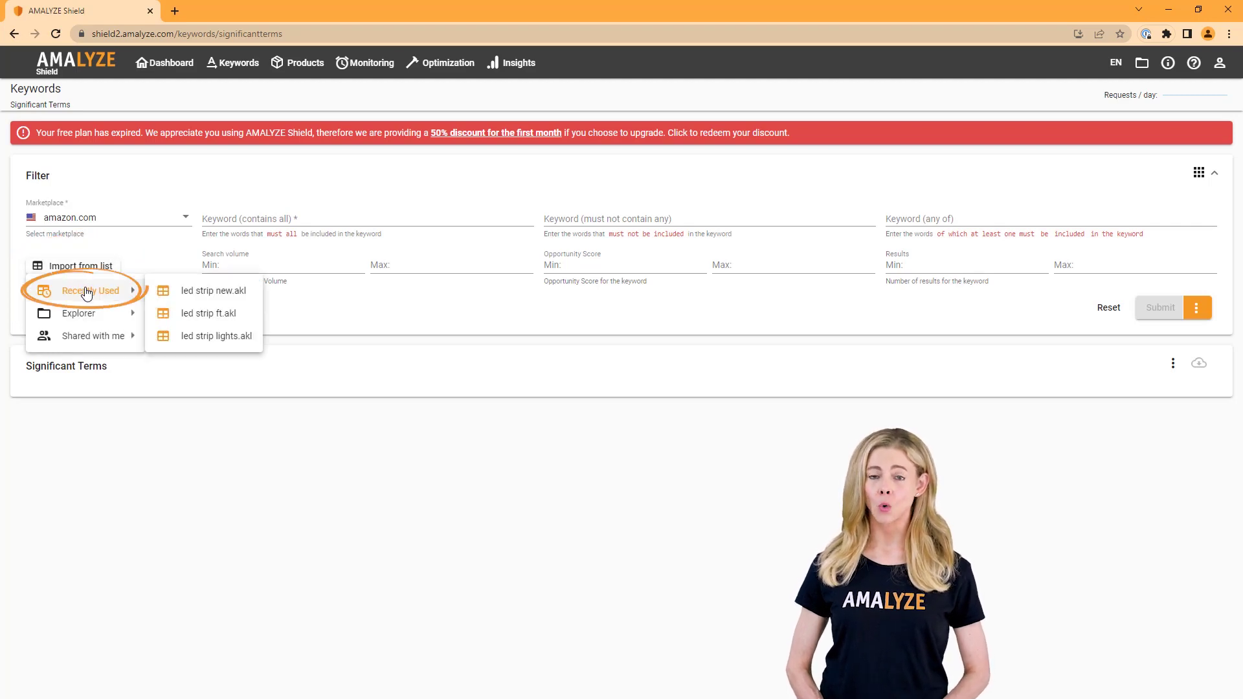
mouse_move(87, 316)
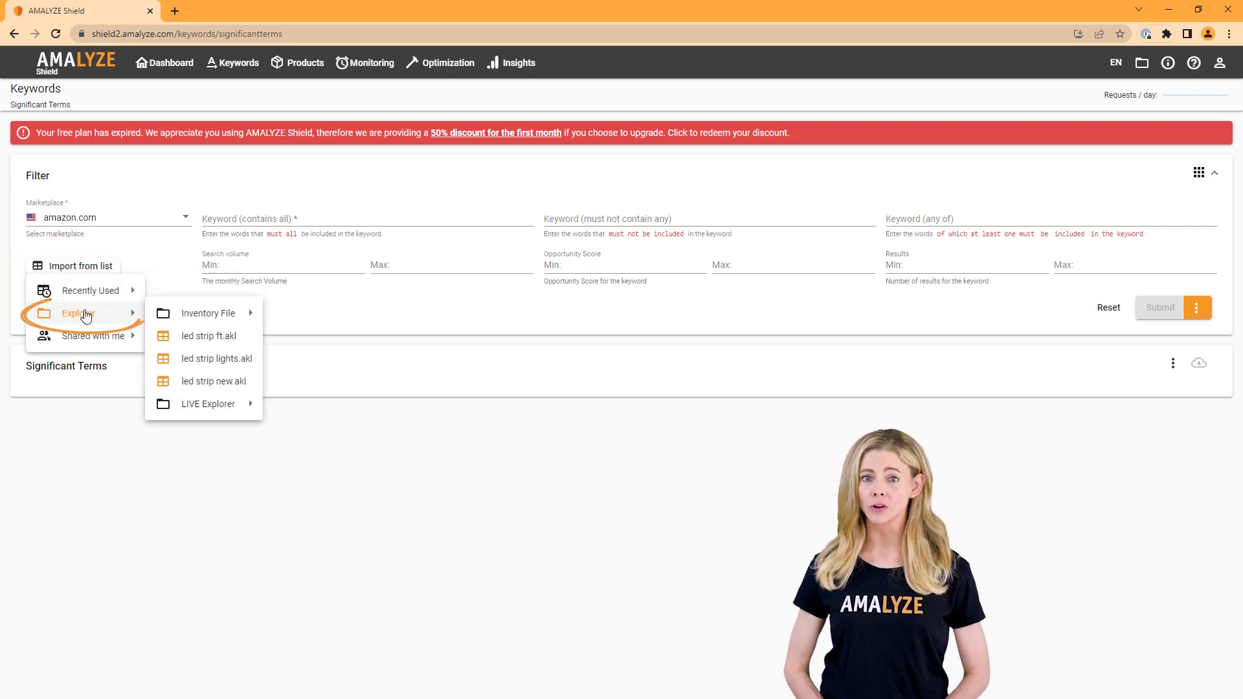
left_click(214, 384)
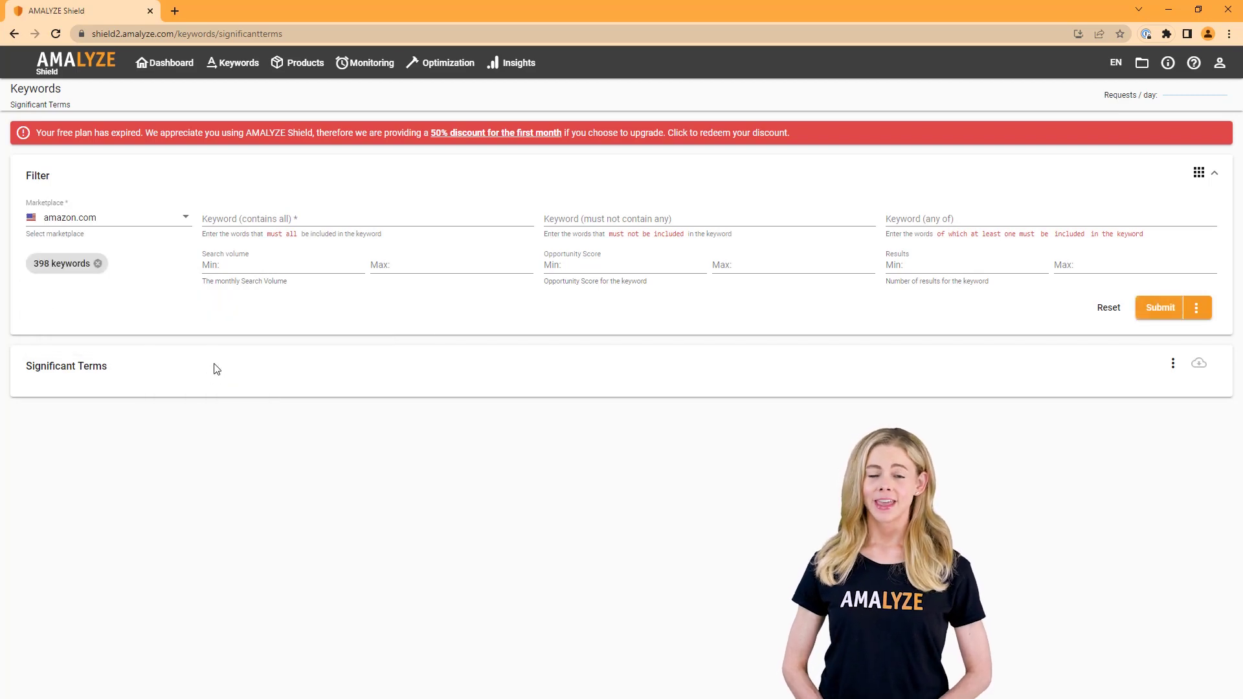
left_click(1160, 310)
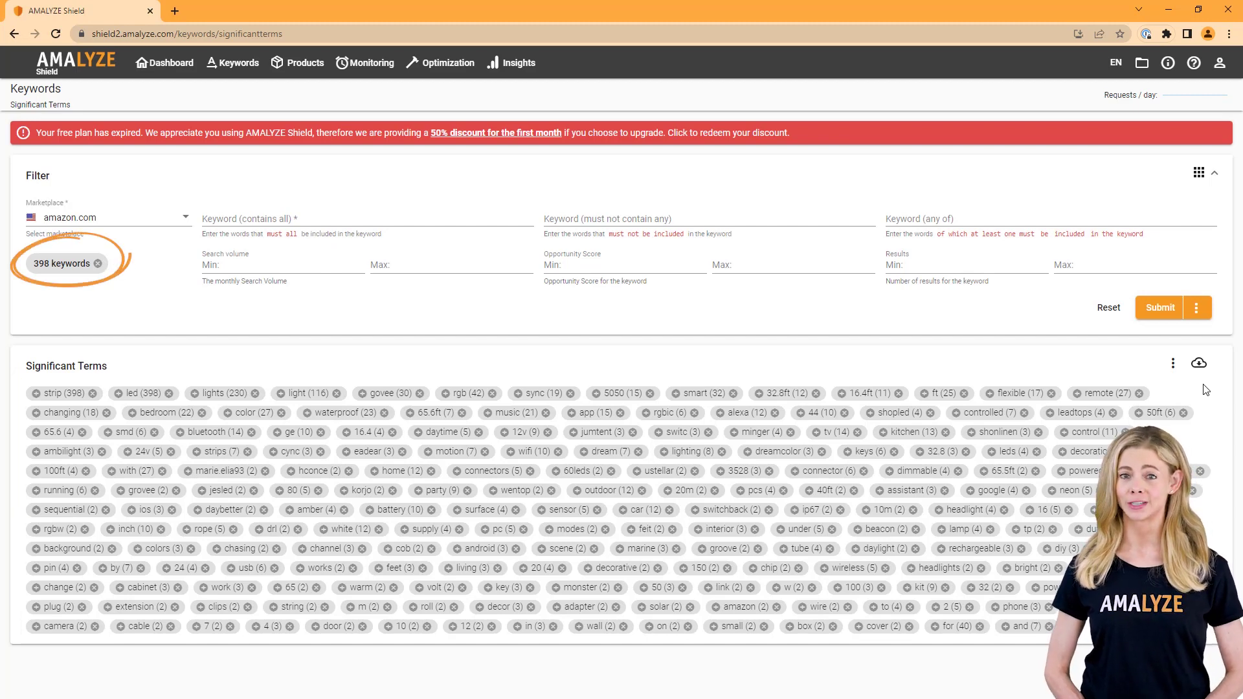
Send the 398 keywords to Entities through Open with › Keywords › Open in Entities
left_click(1197, 309)
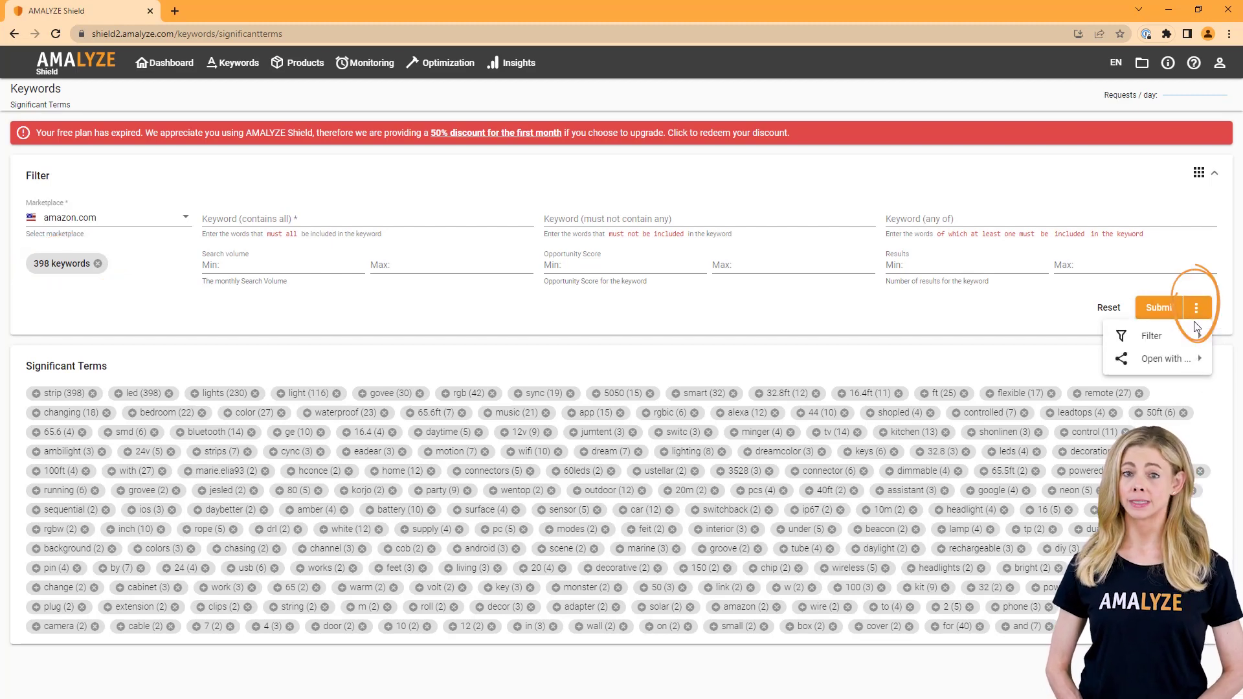
mouse_move(1159, 358)
mouse_move(1062, 359)
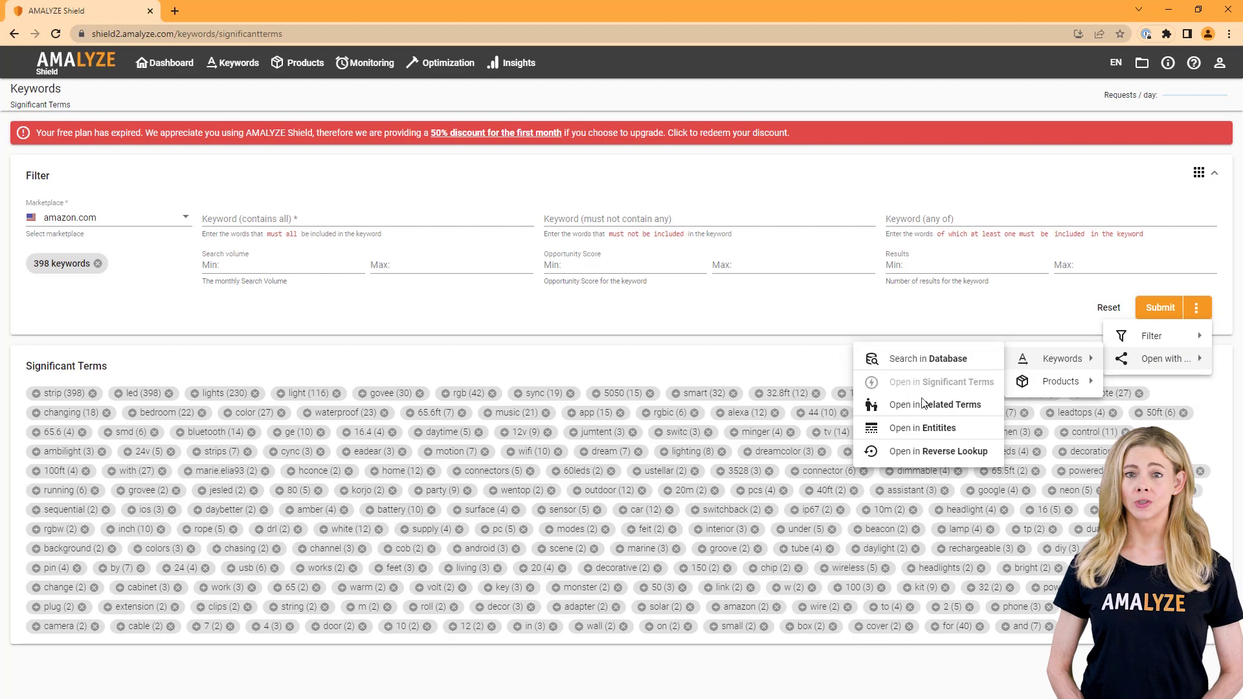
left_click(918, 429)
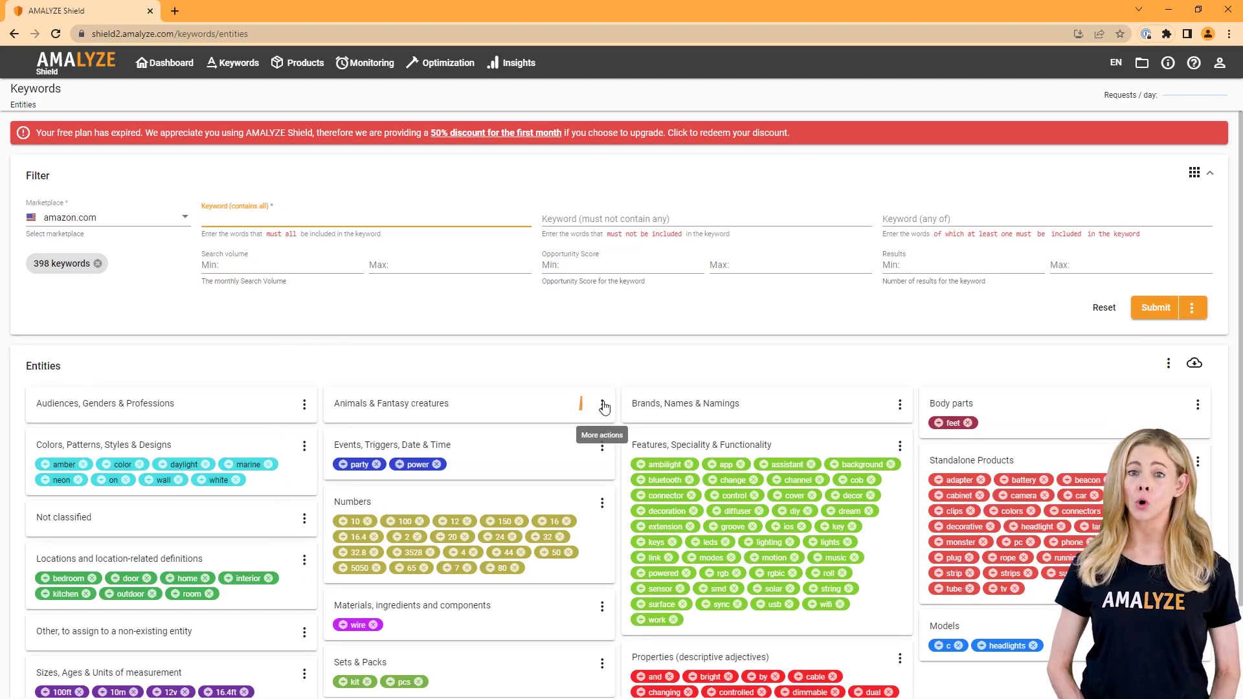
From the Locations entity card, create a new keyword list named 'led strip locations'
left_click(304, 560)
mouse_move(357, 683)
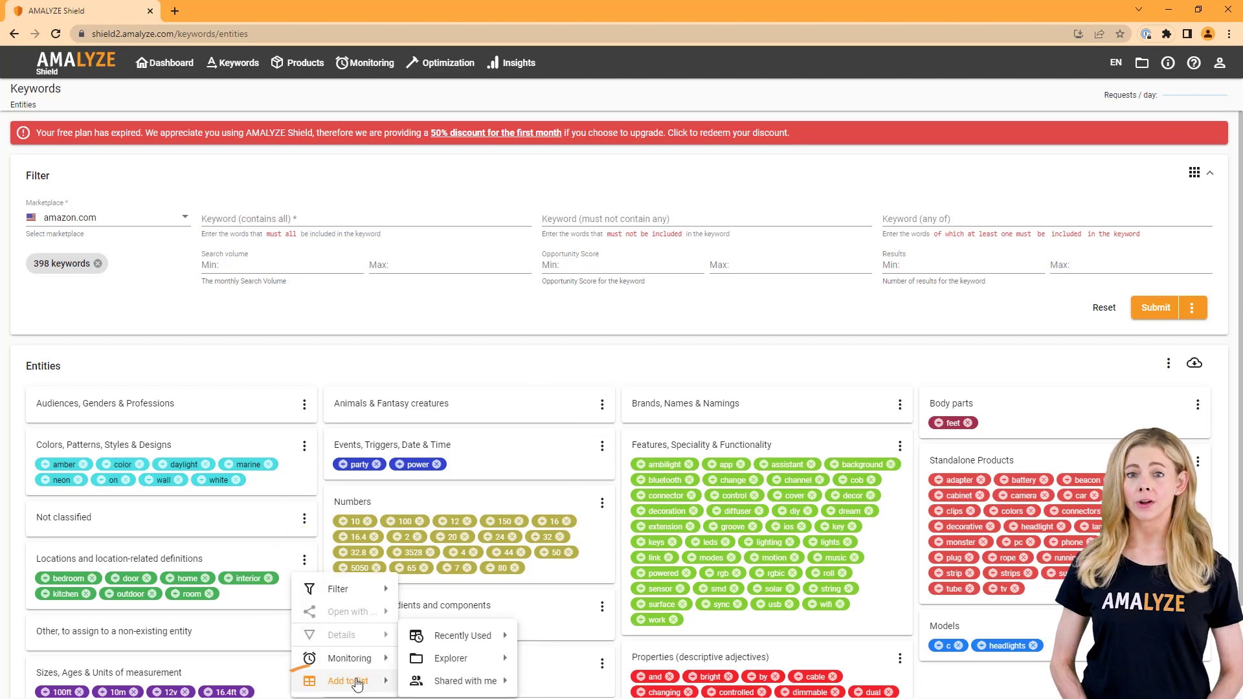
mouse_move(476, 659)
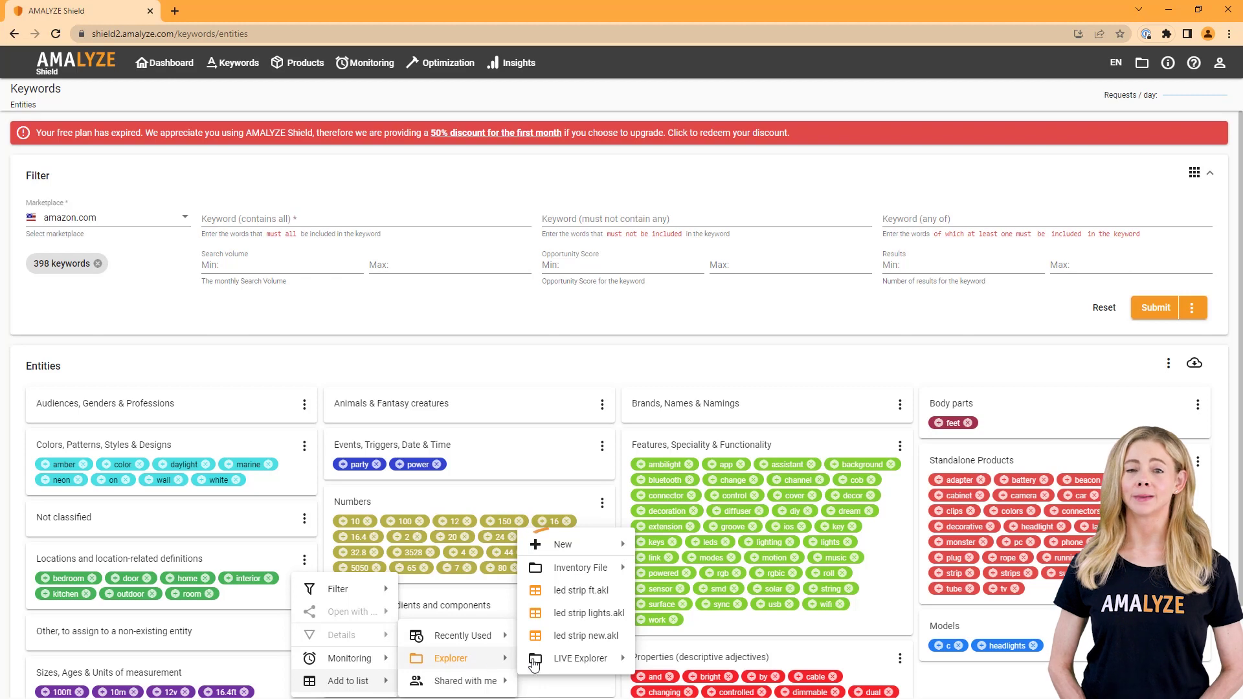
mouse_move(568, 544)
left_click(684, 568)
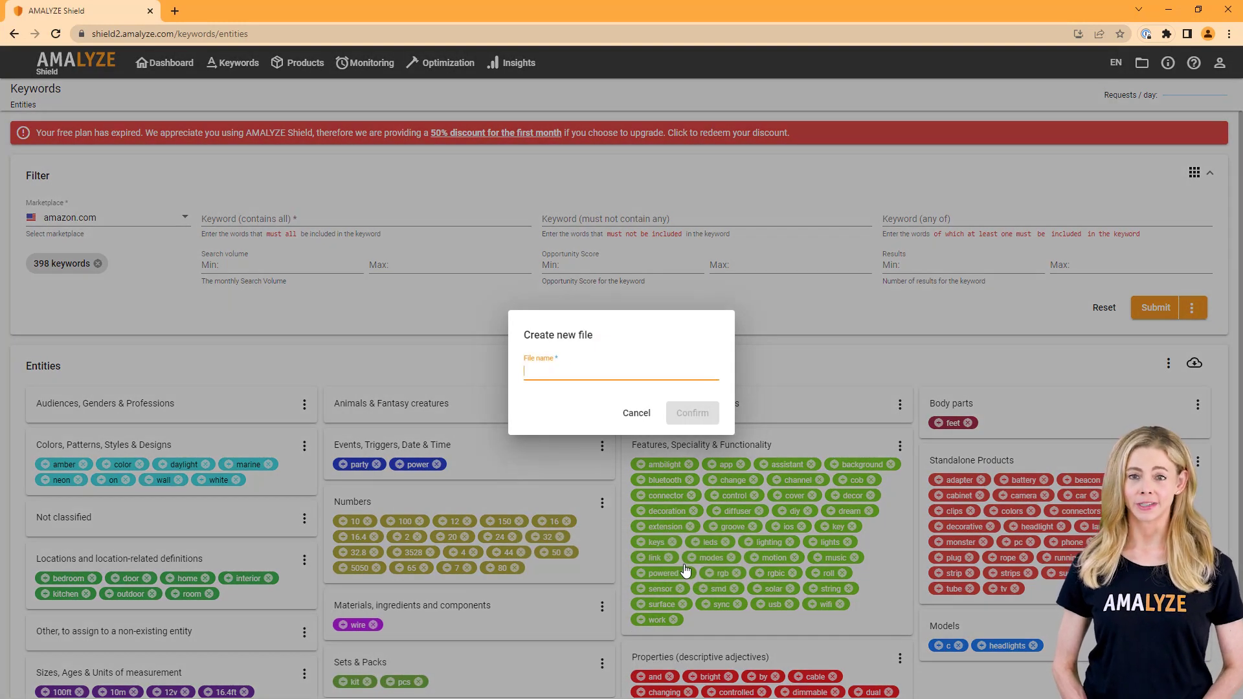
type("led strip lo")
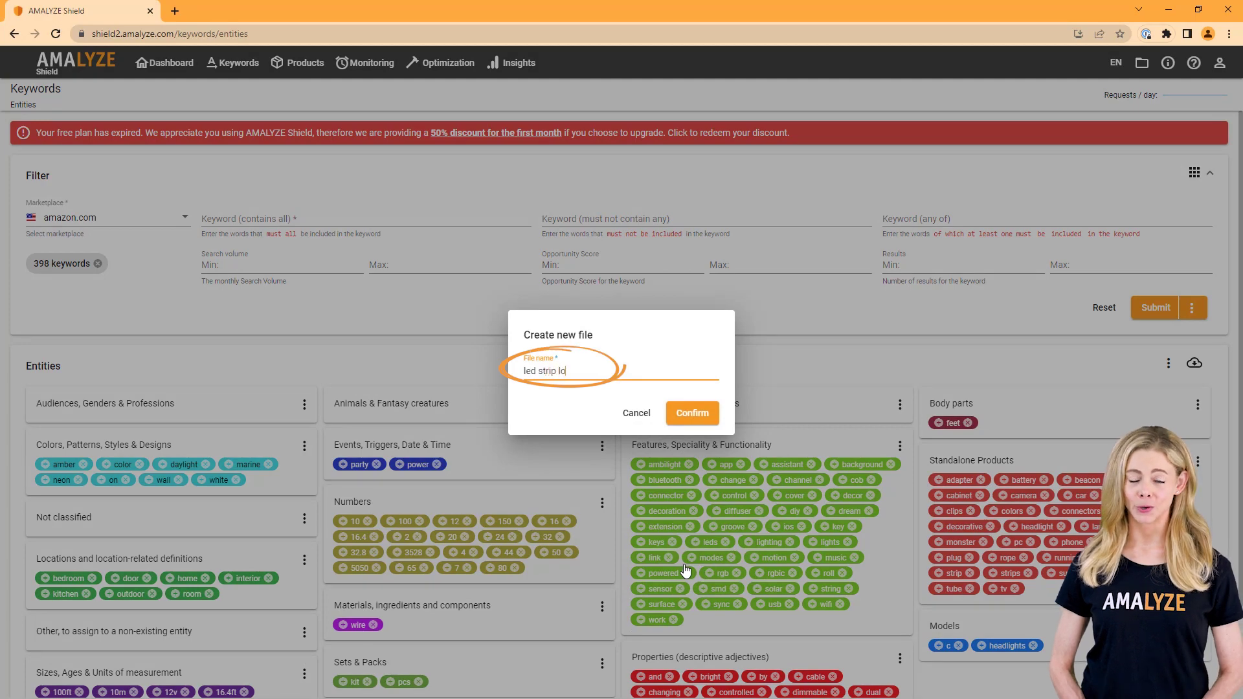
type("cations")
left_click(692, 414)
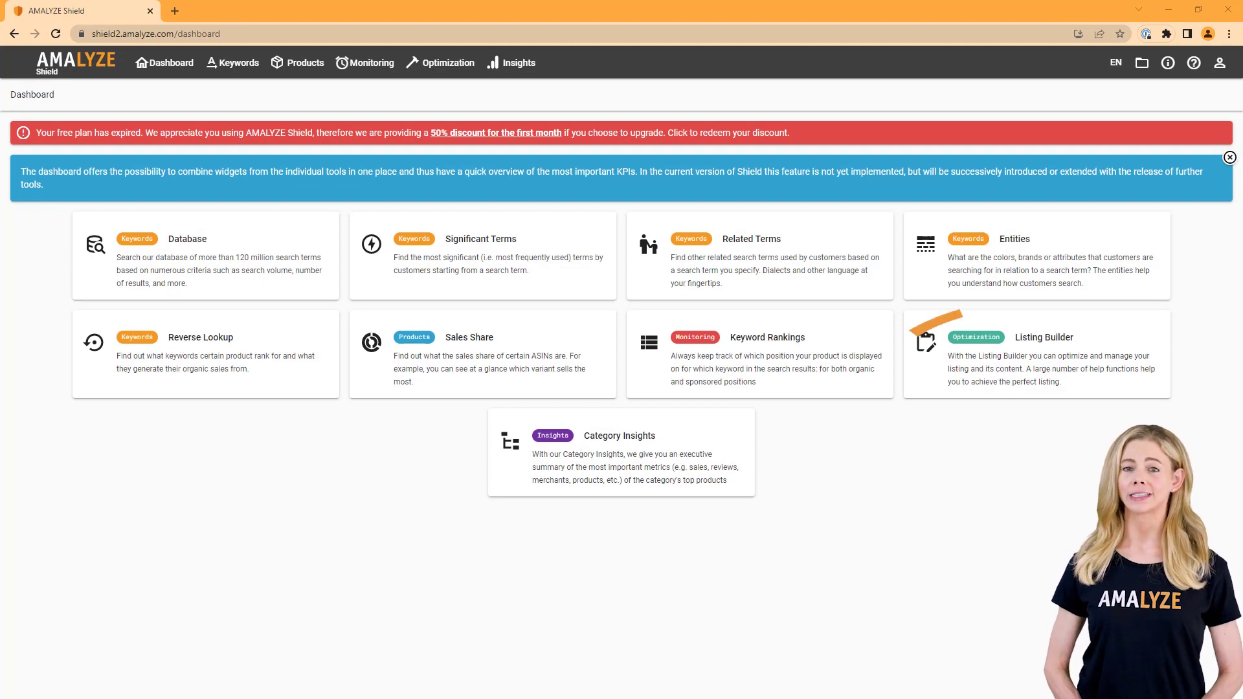
Open the Explorer List project in Listing Builder and add led strip locations.akl from Recently Used
left_click(1051, 354)
left_click(331, 275)
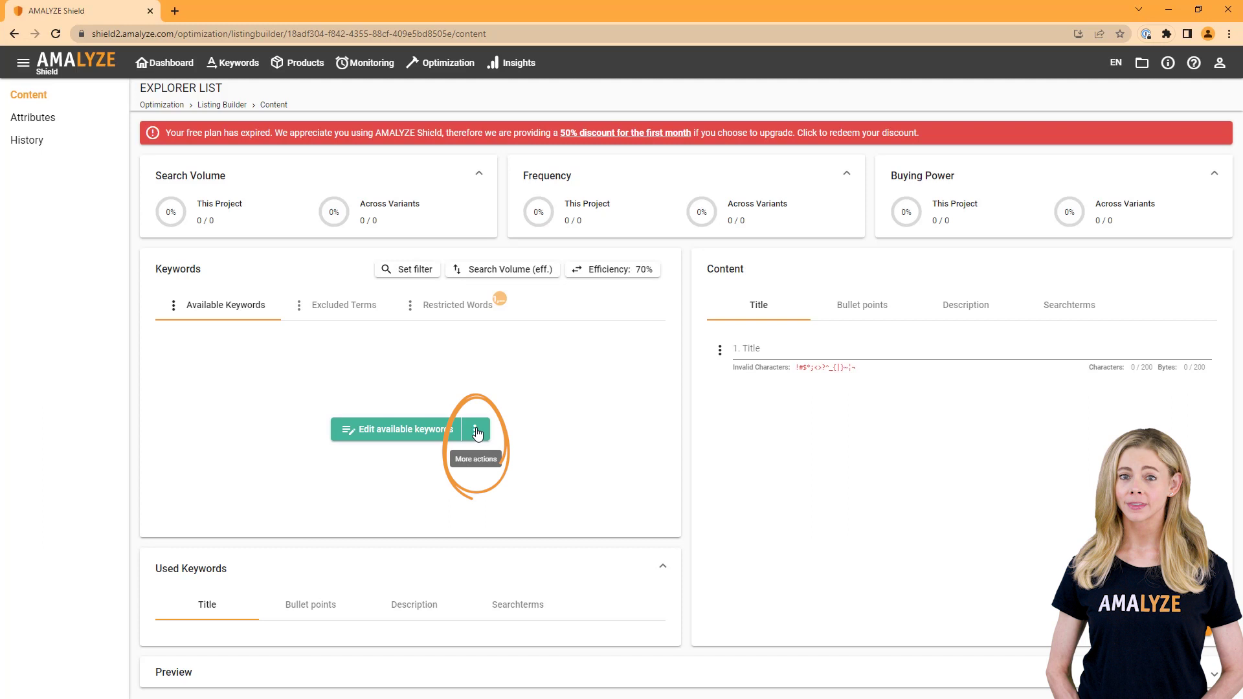
left_click(476, 431)
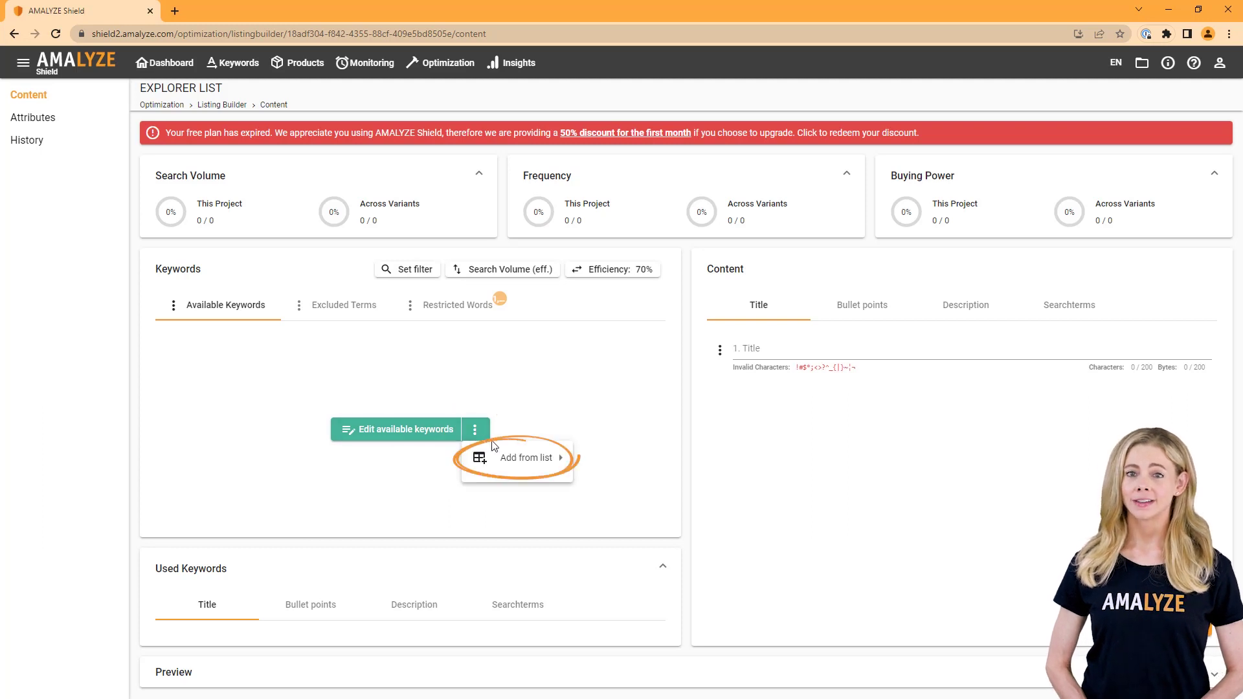
mouse_move(505, 459)
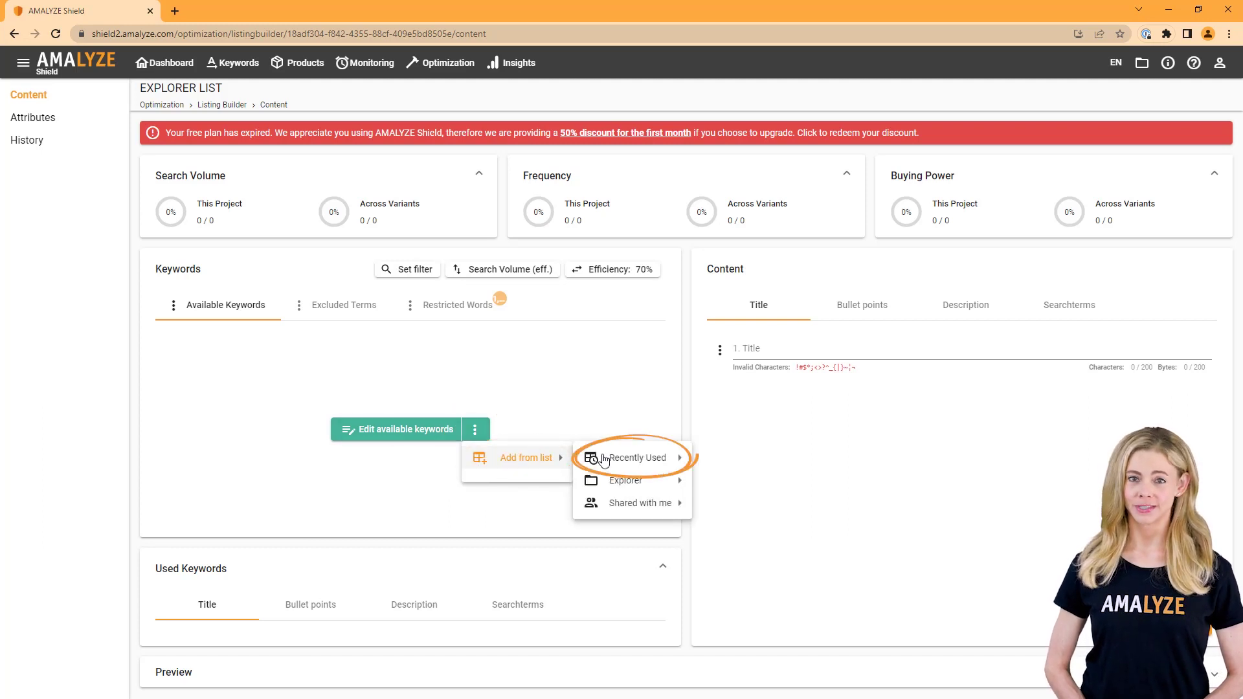
mouse_move(606, 459)
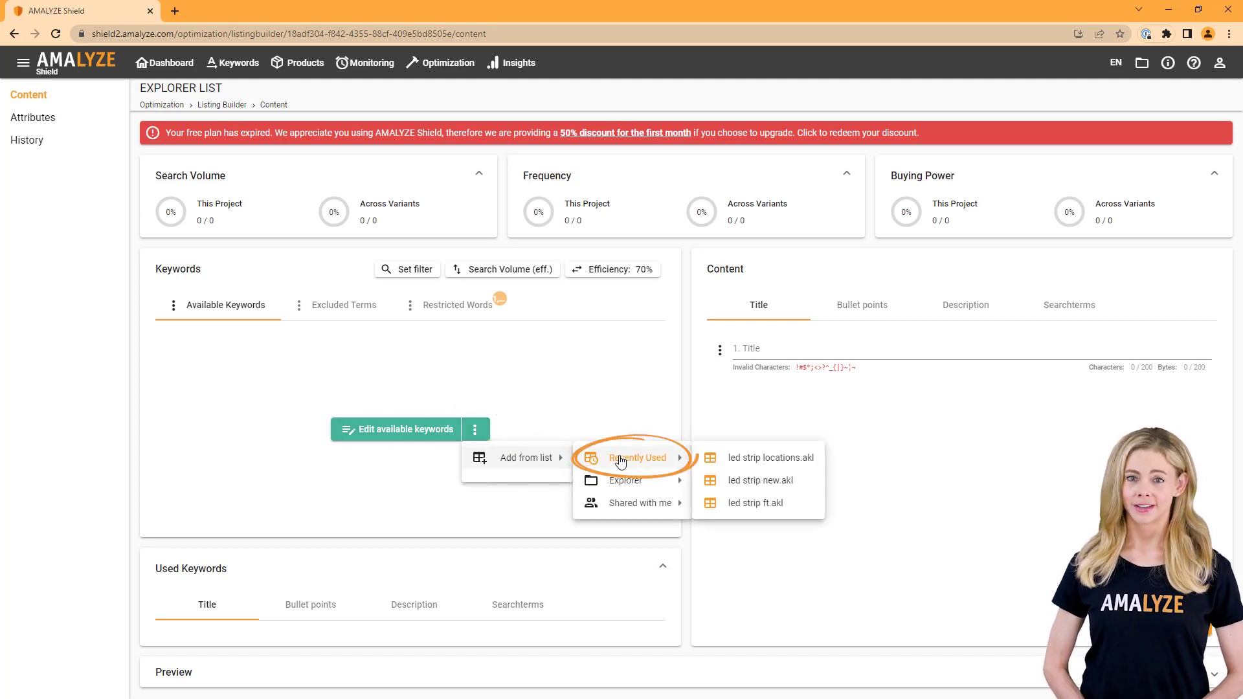
left_click(782, 462)
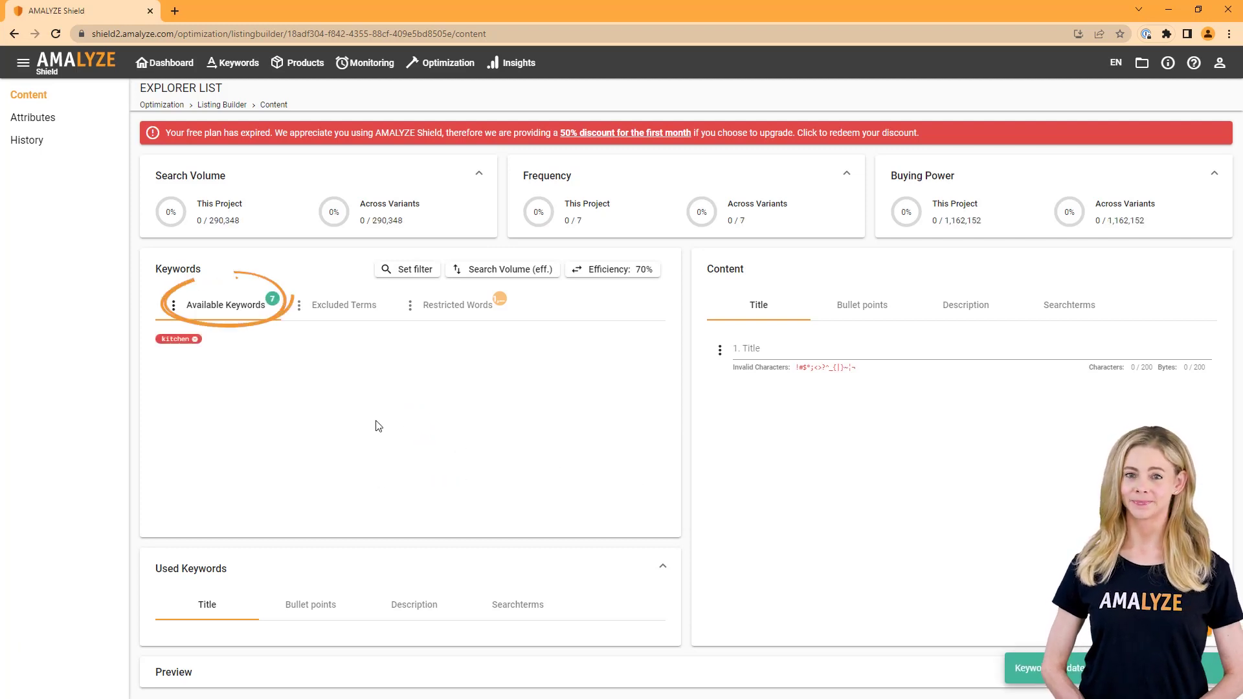
left_click(606, 278)
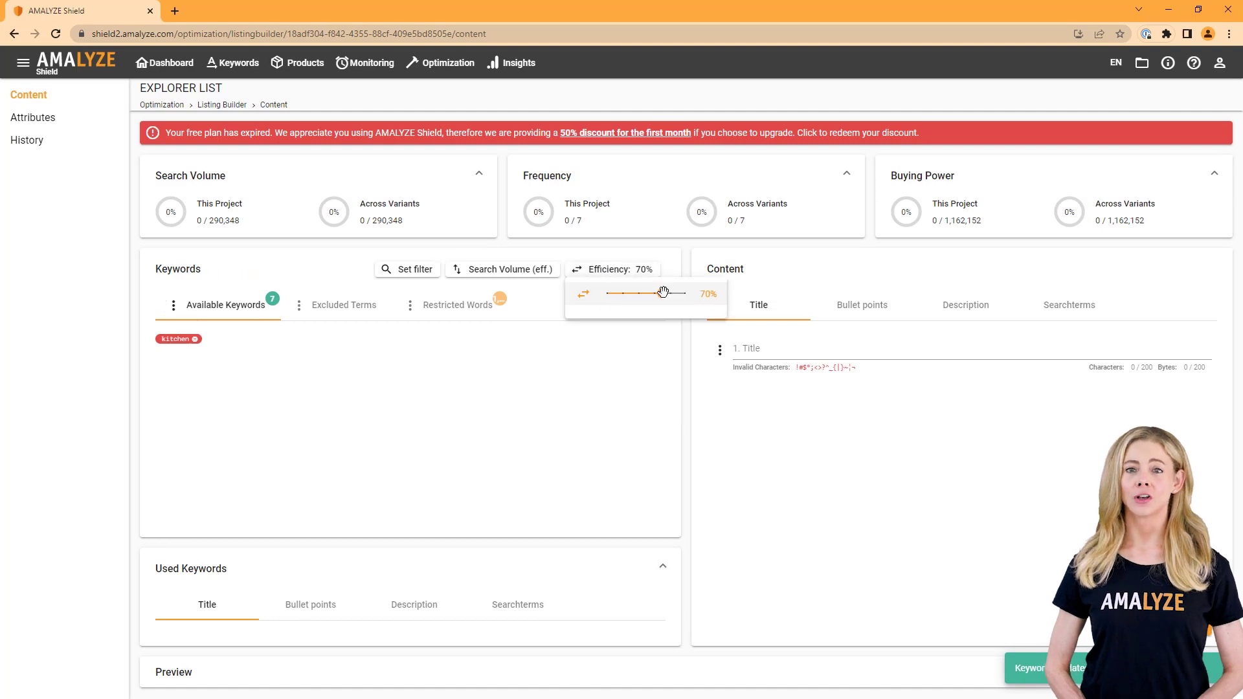
Set keyword efficiency to 100% and add led strip new.akl, giving 847 available keywords
left_click_drag(664, 292, 695, 303)
left_click(537, 307)
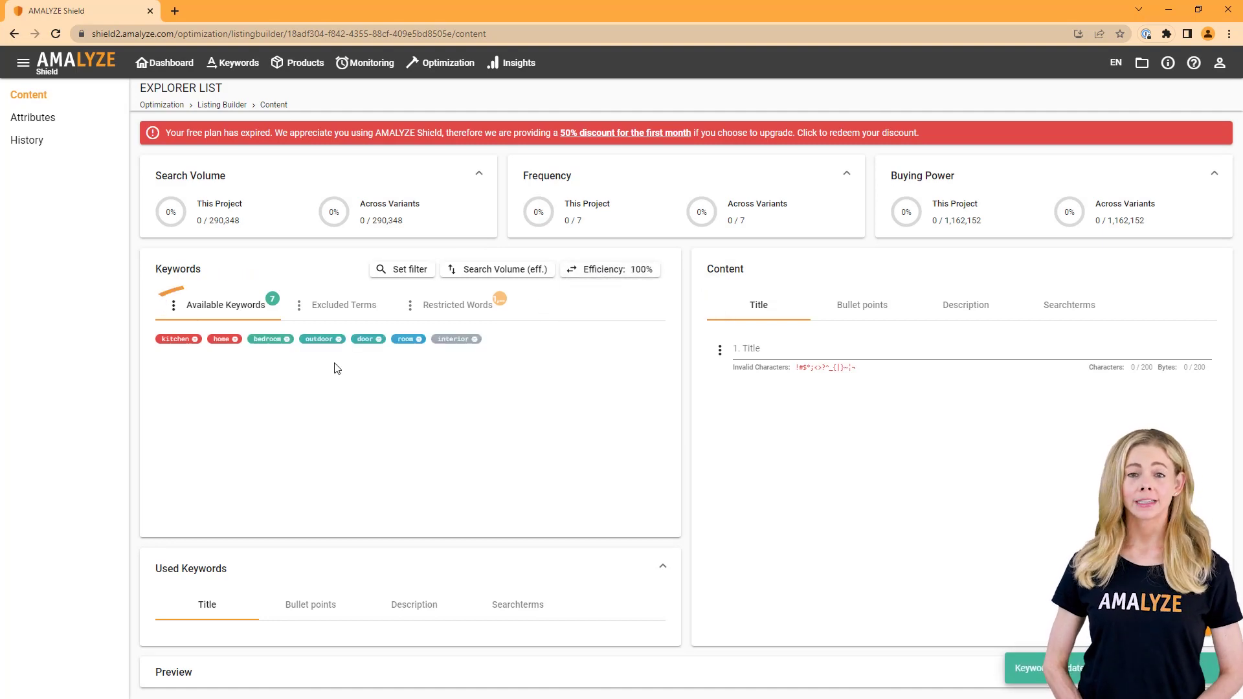
left_click(174, 305)
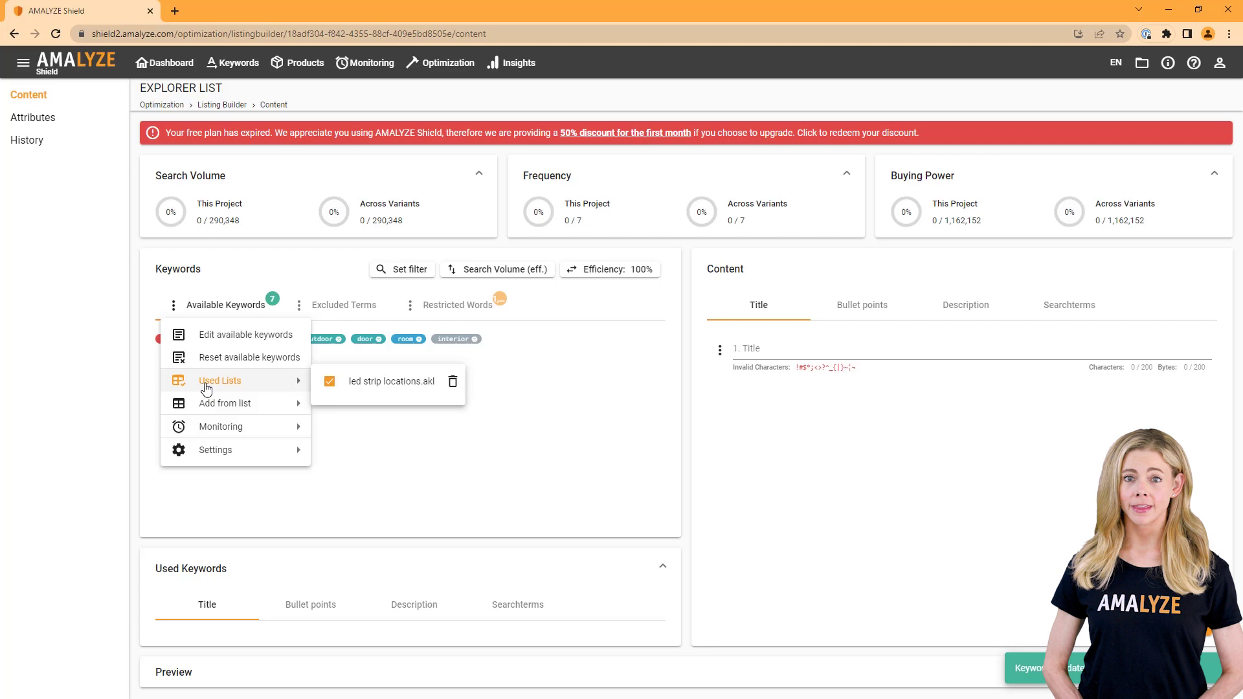
mouse_move(203, 404)
mouse_move(337, 409)
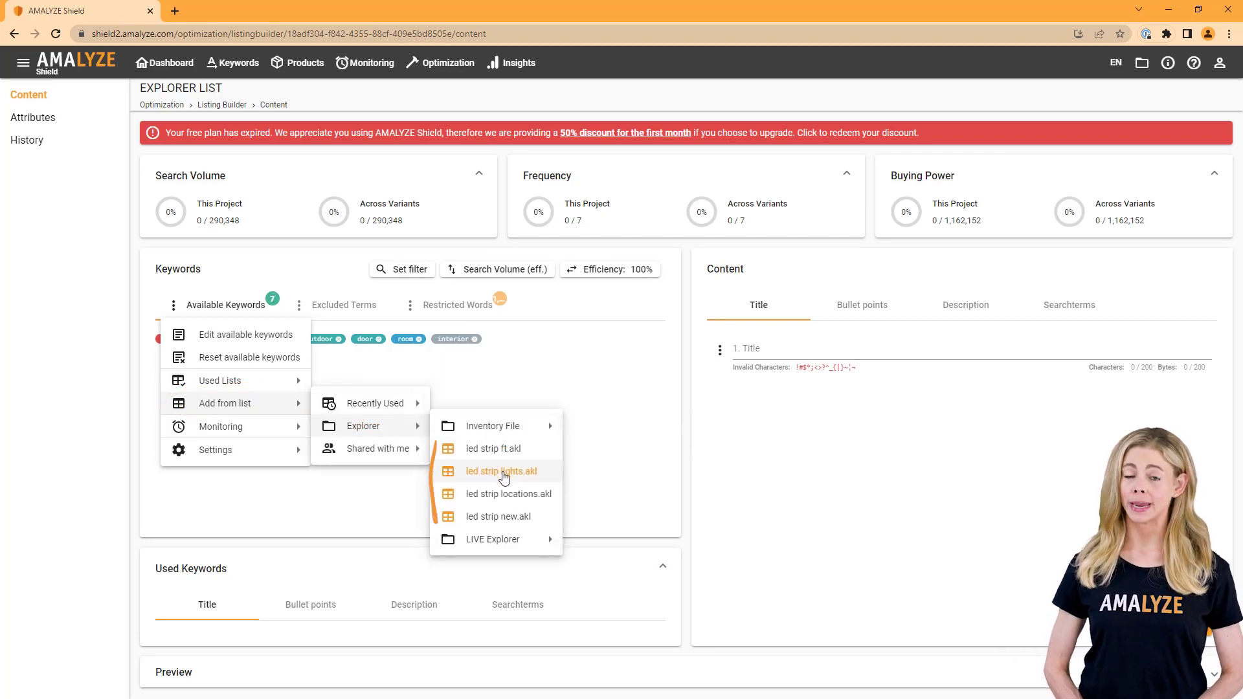
left_click(506, 516)
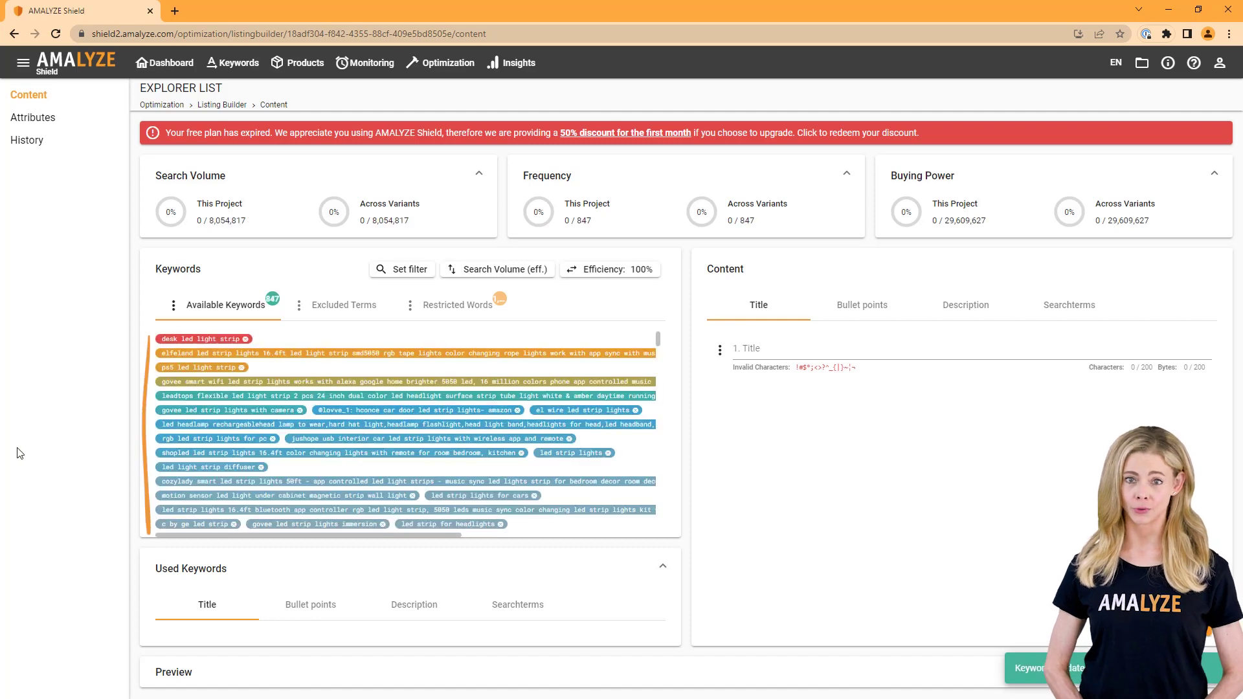
Untick led strip new.akl under Used Lists, leaving the seven location keywords (290,348 search volume)
left_click(174, 307)
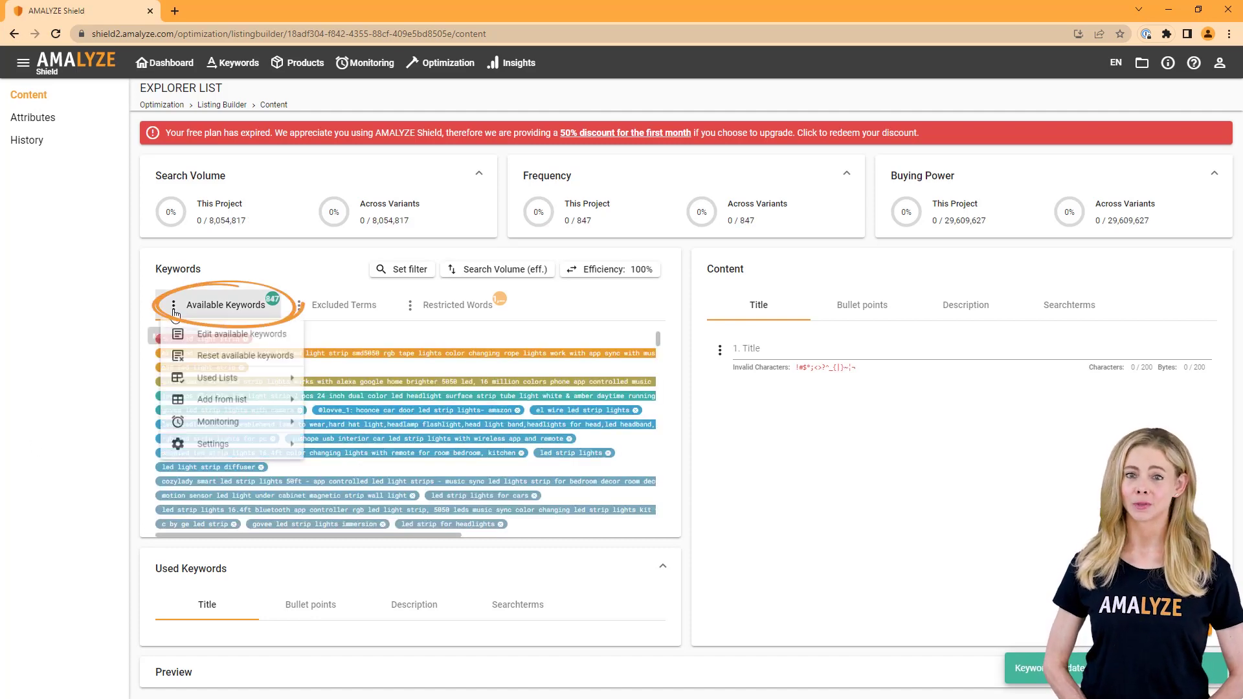
mouse_move(227, 378)
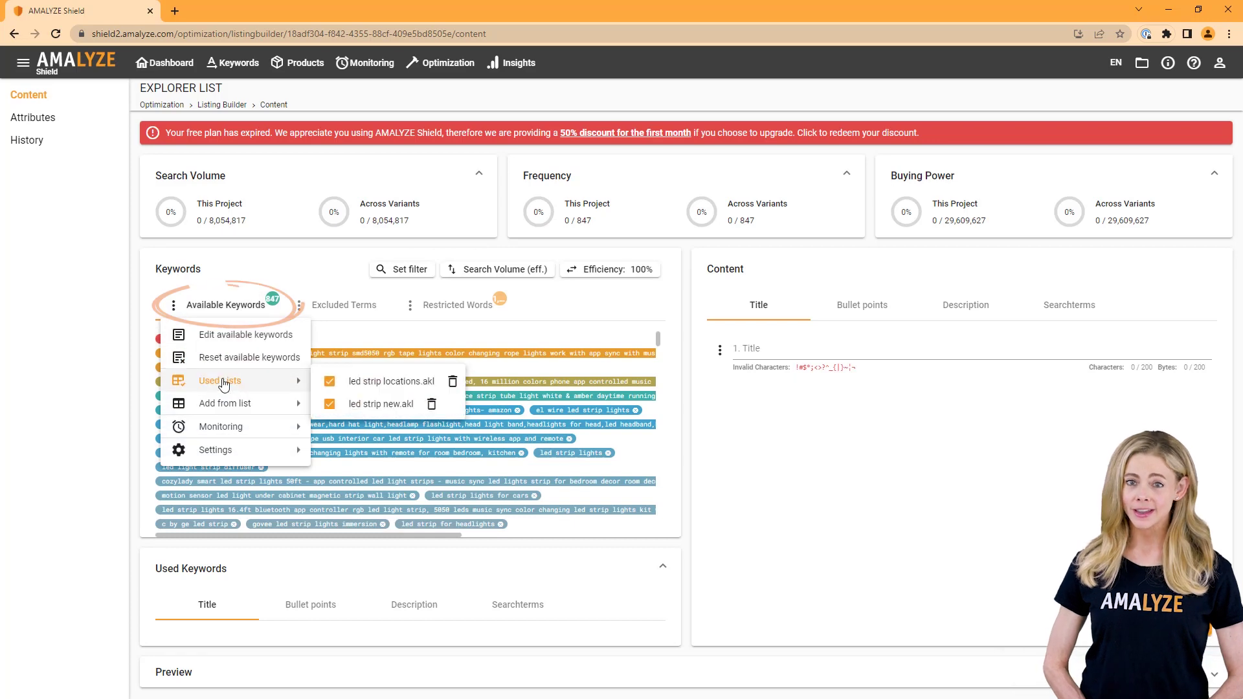
left_click(330, 405)
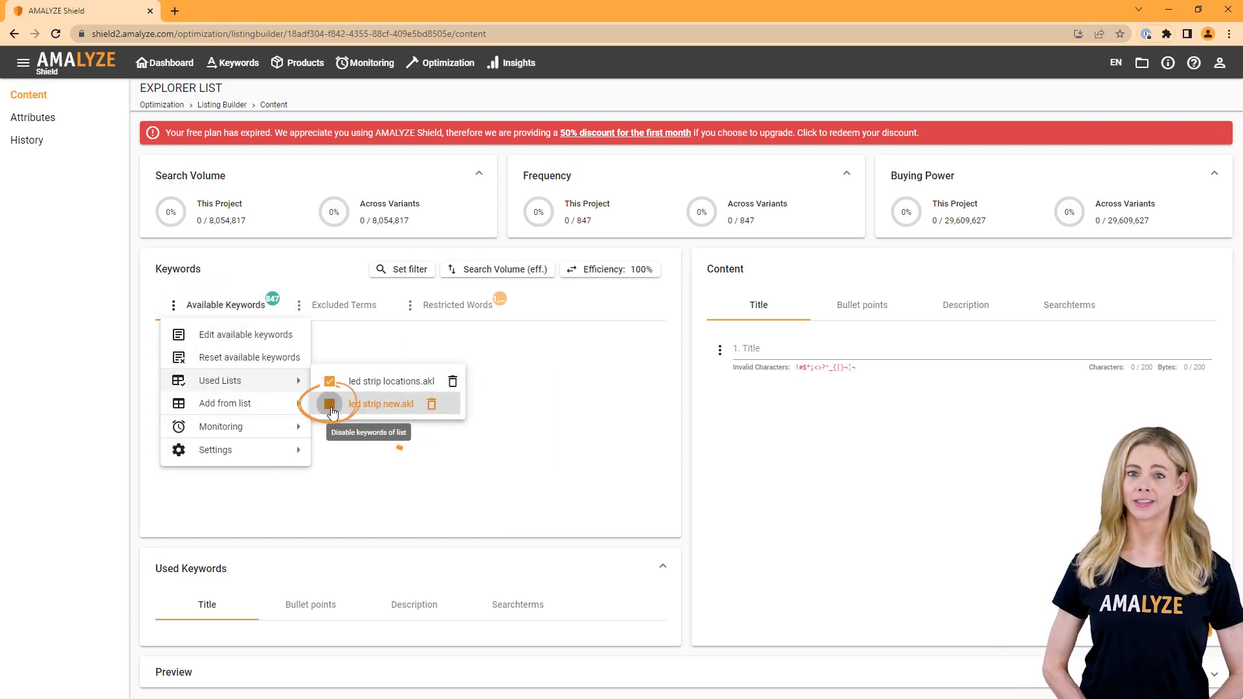
left_click(119, 486)
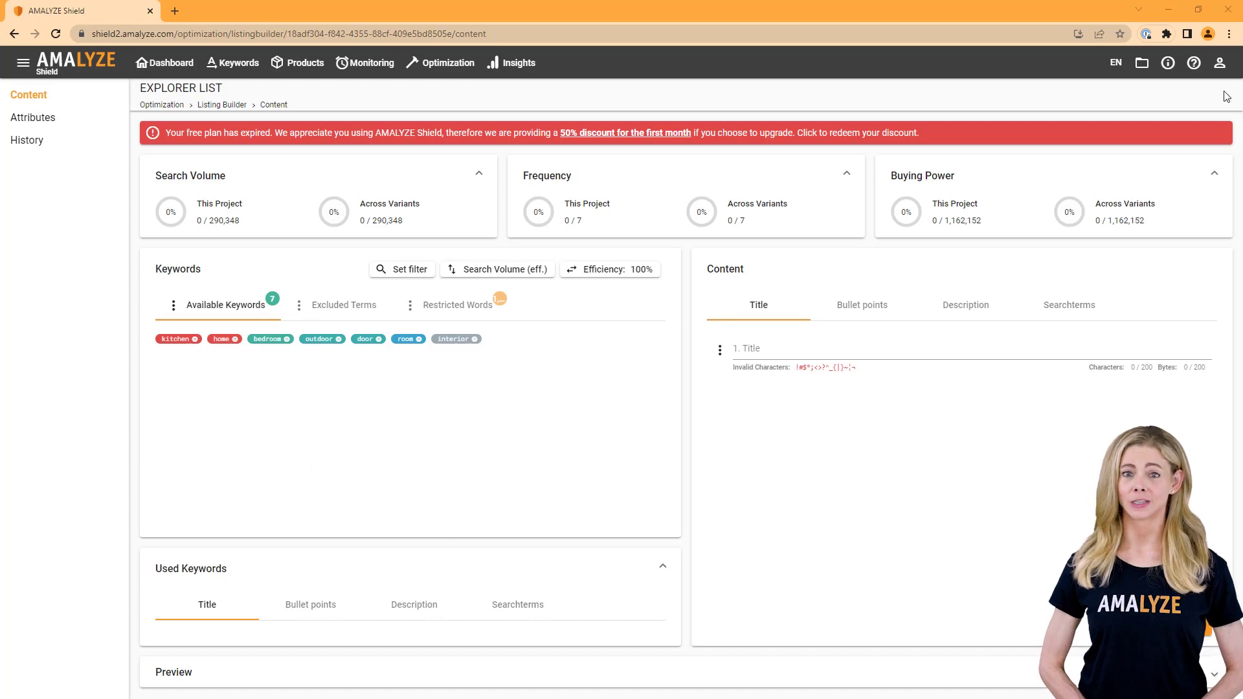
Open the Explorer side panel showing led strip new.akl and led strip locations.akl
left_click(1141, 65)
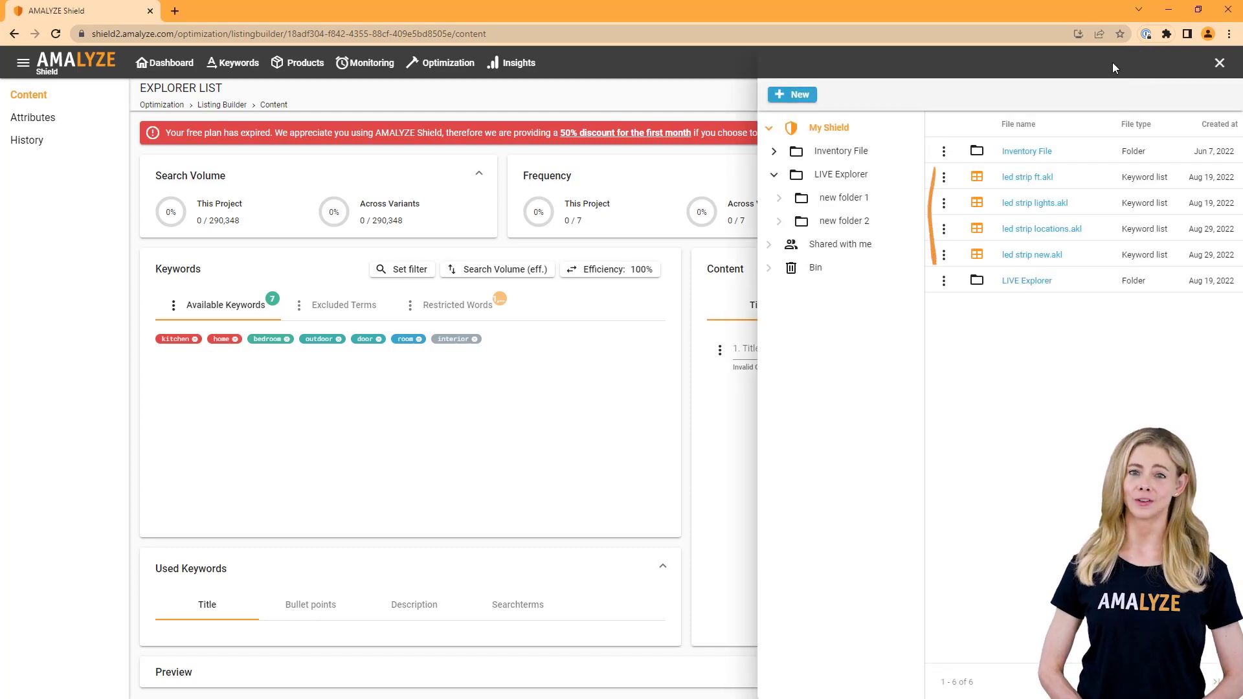